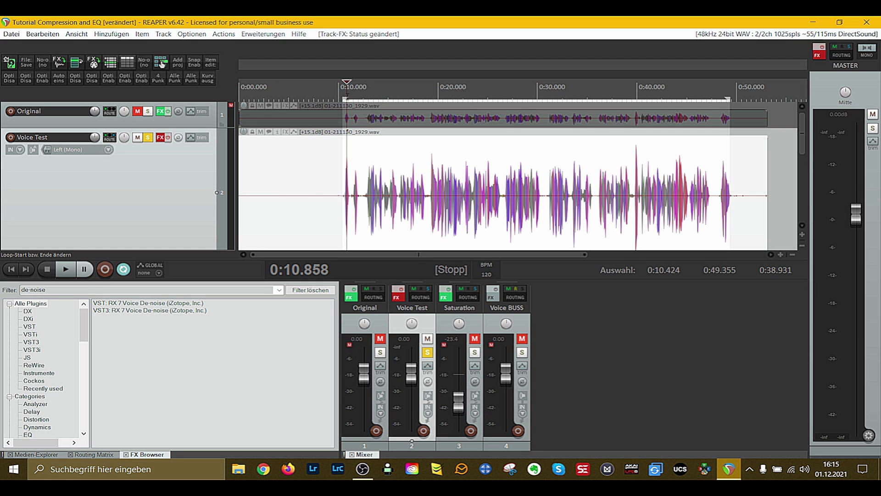
Play the Voice Test track with its effects bypassed, and play it again with its effects chain enabled.
key(space)
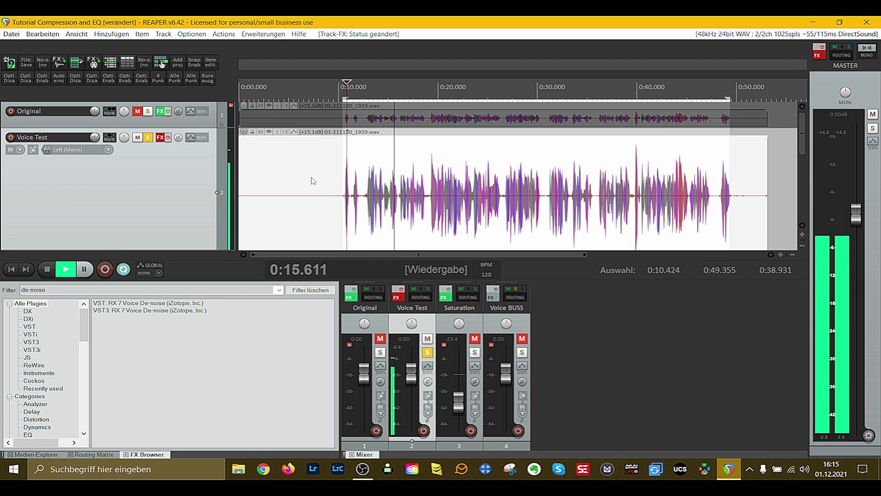
key(space)
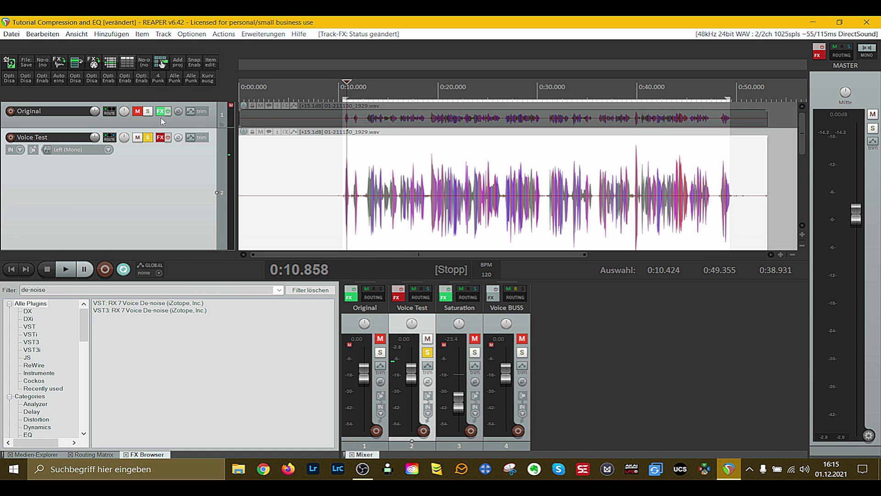
click(168, 139)
key(space)
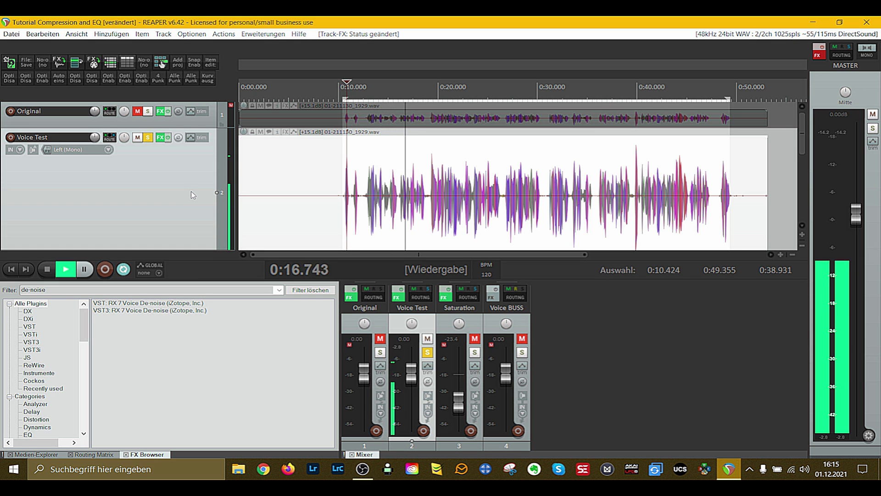
key(space)
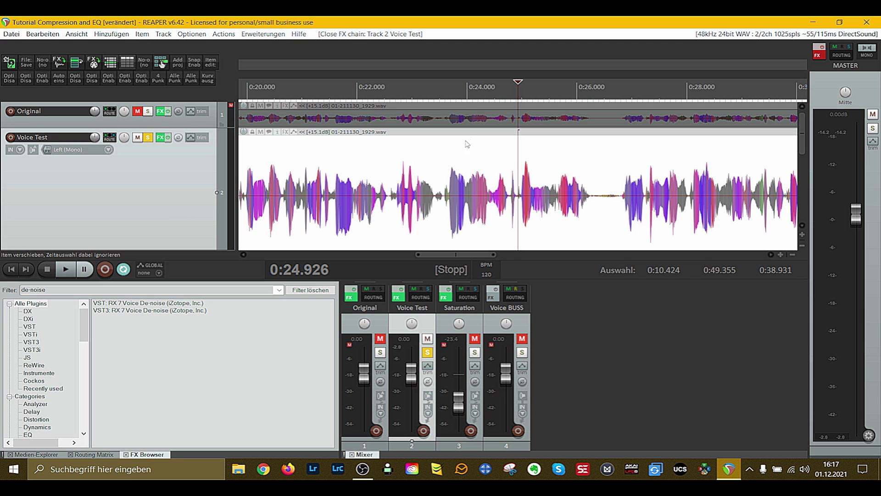
Open the Voice Test track's effects chain and position its window clear of the start of the waveform.
scroll(597, 150, down, 4)
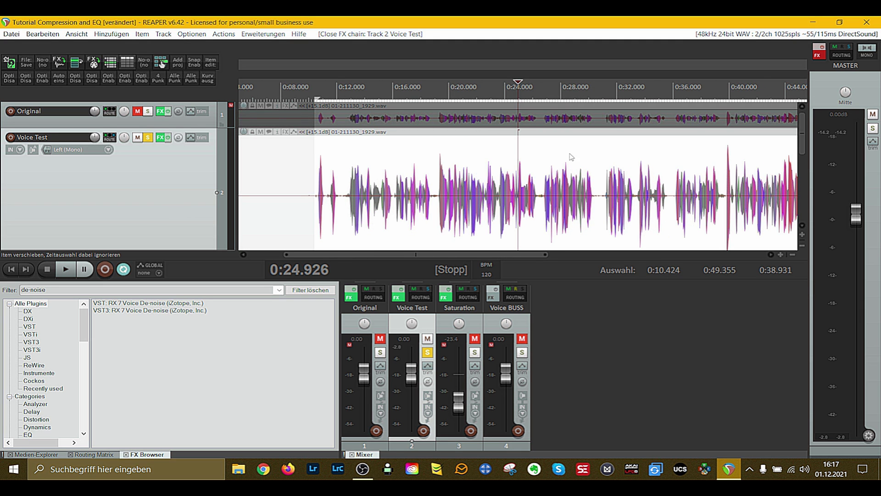
scroll(448, 174, down, 4)
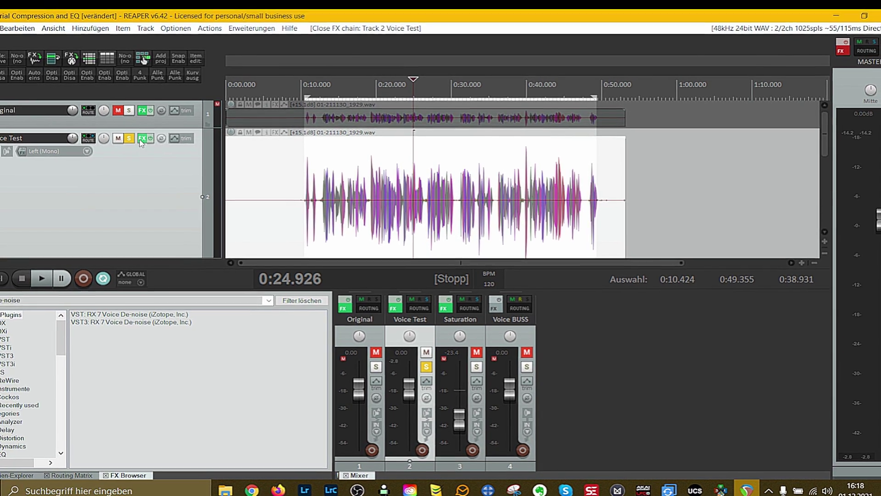
mouse_move(82, 127)
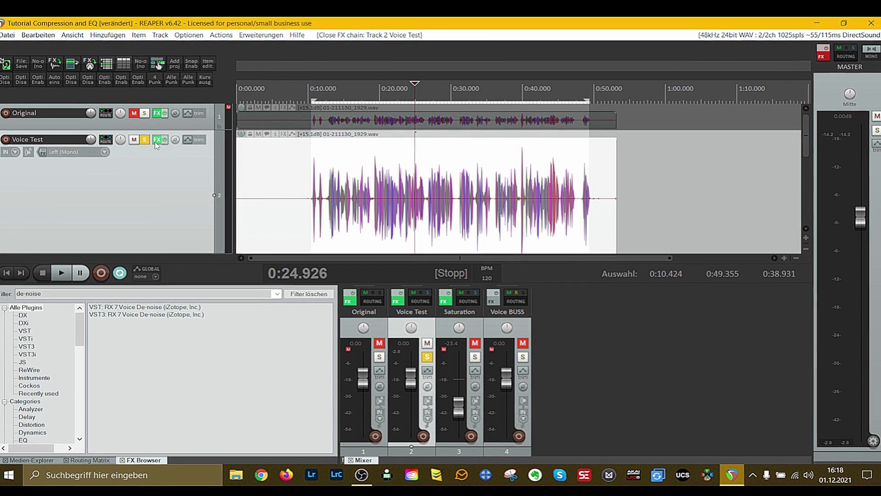
key(f)
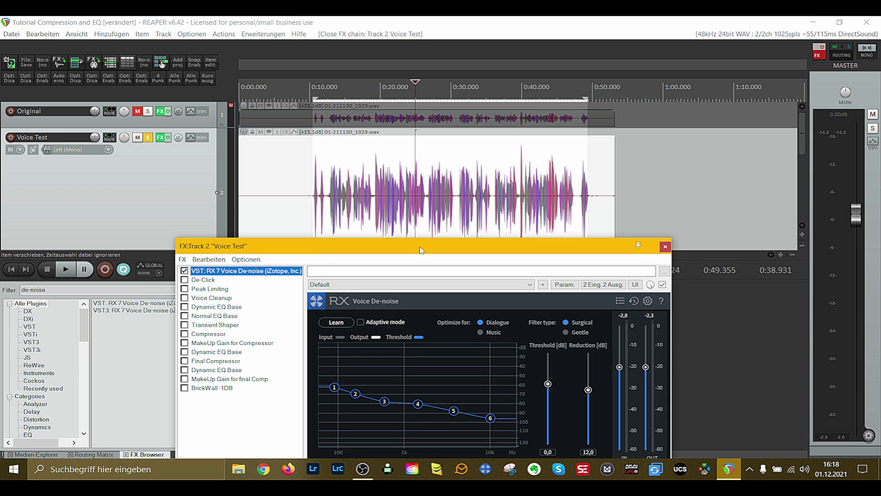
drag(422, 250, 472, 228)
drag(321, 223, 462, 156)
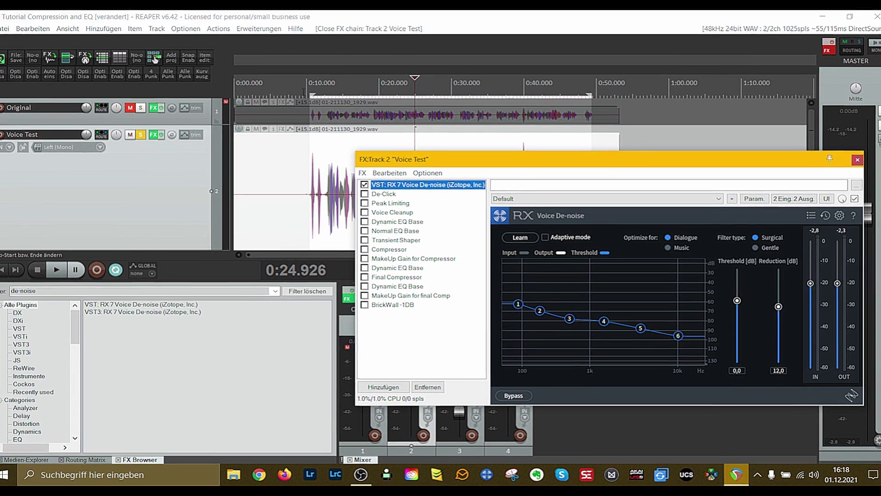
Make a time selection over the speech-free lead-in, from about 0 to 10 seconds, with the edit cursor near its start.
click(274, 195)
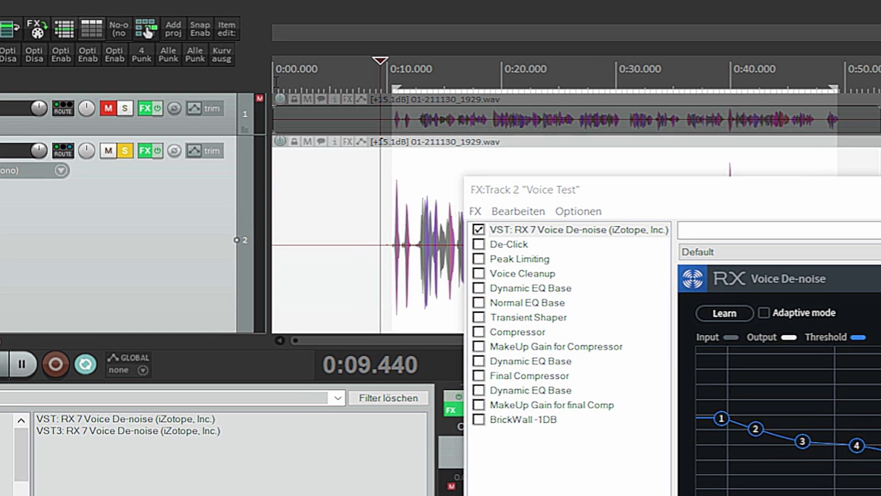
drag(242, 95, 271, 95)
drag(321, 78, 436, 79)
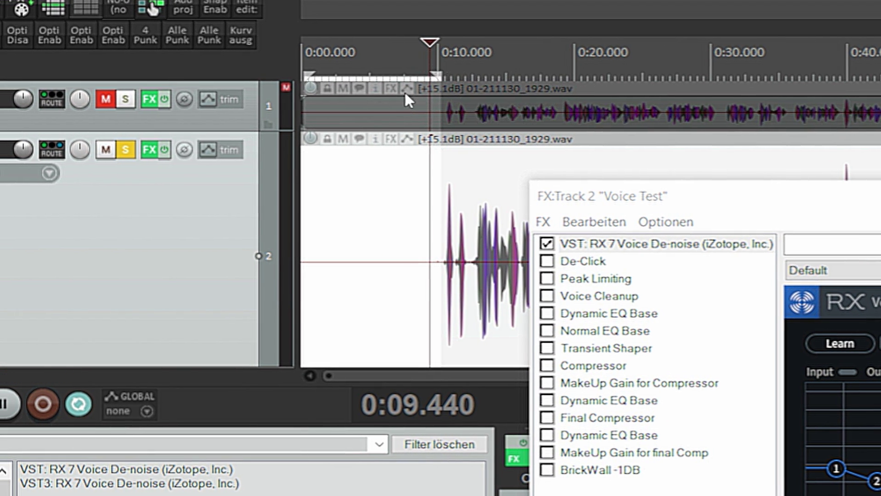
key(space)
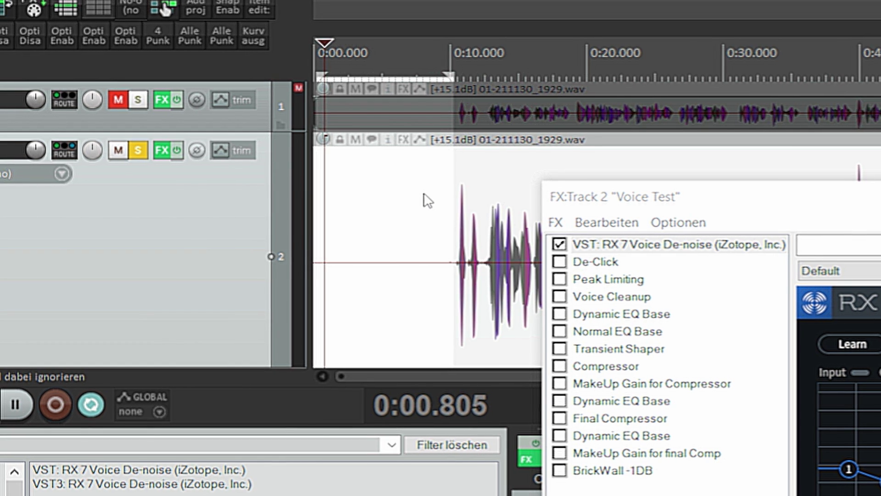
Compare playback of the speech-free lead-in with RX 7 Voice De-noise switched off and switched back on.
click(563, 244)
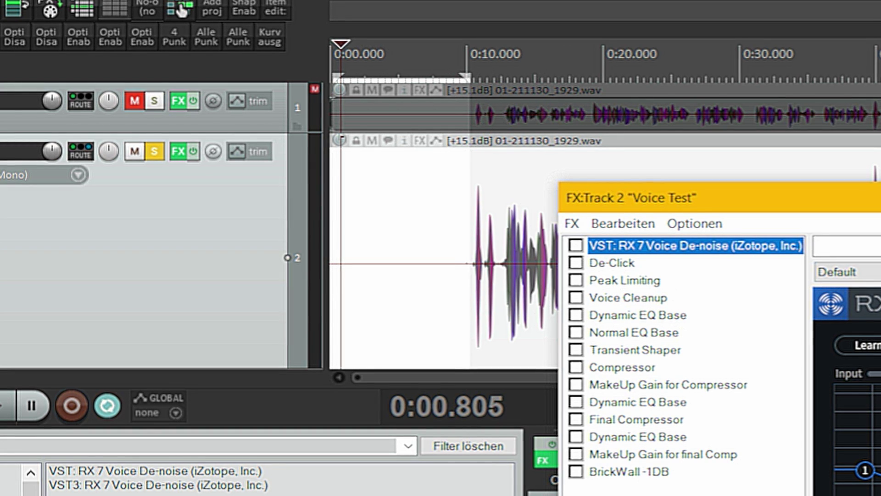
key(space)
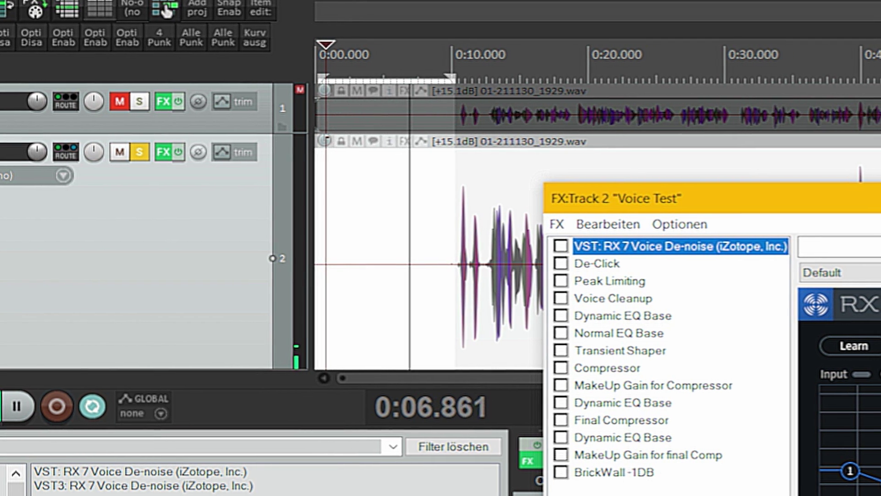
key(space)
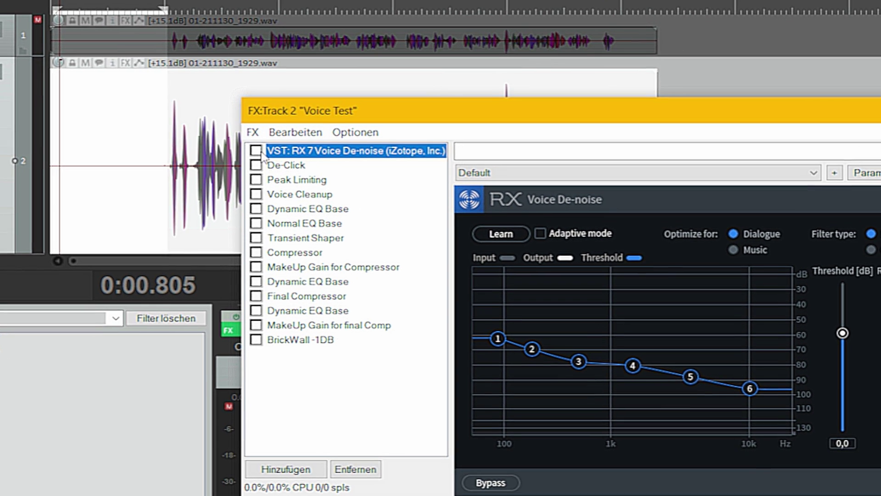
click(256, 150)
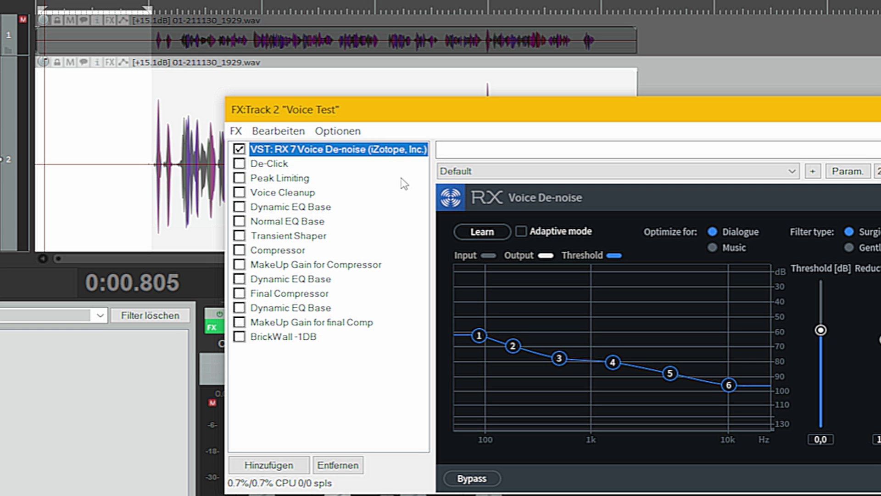
key(space)
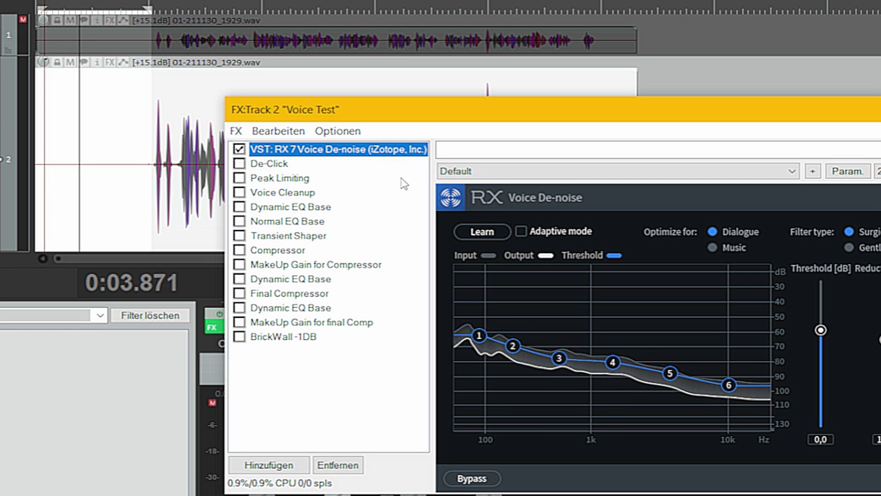
key(space)
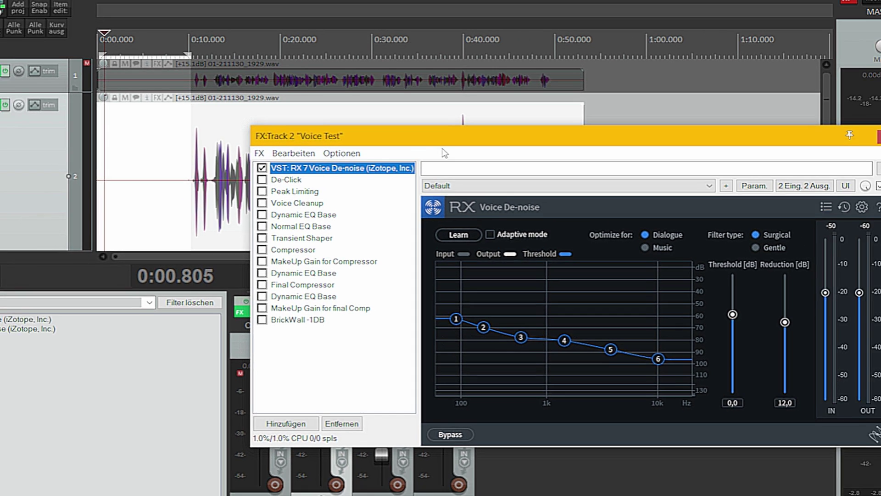
Display the De-Click plugin in the Voice Test effects chain and enable it, keeping the waveform visible beside the window.
drag(468, 119, 200, 235)
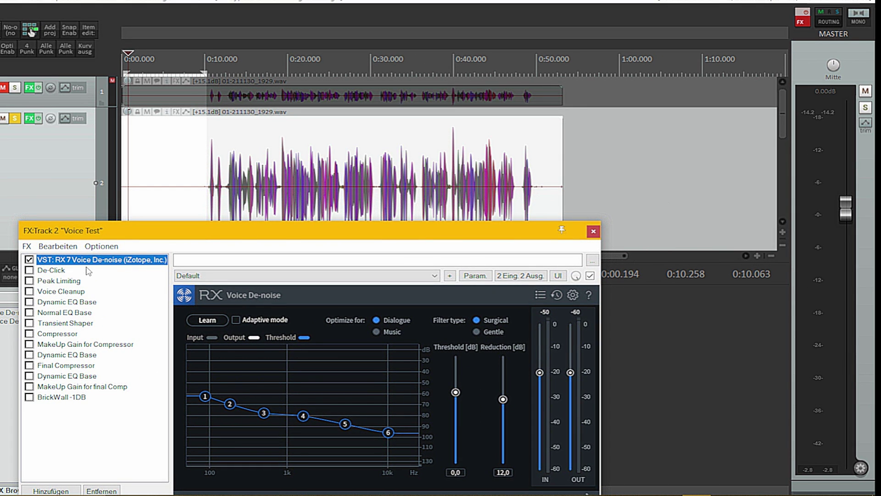
drag(263, 239, 487, 187)
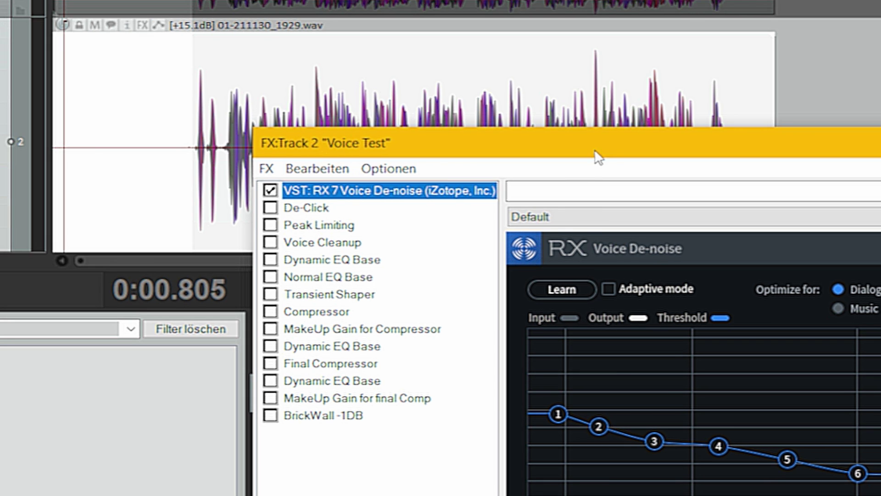
click(311, 210)
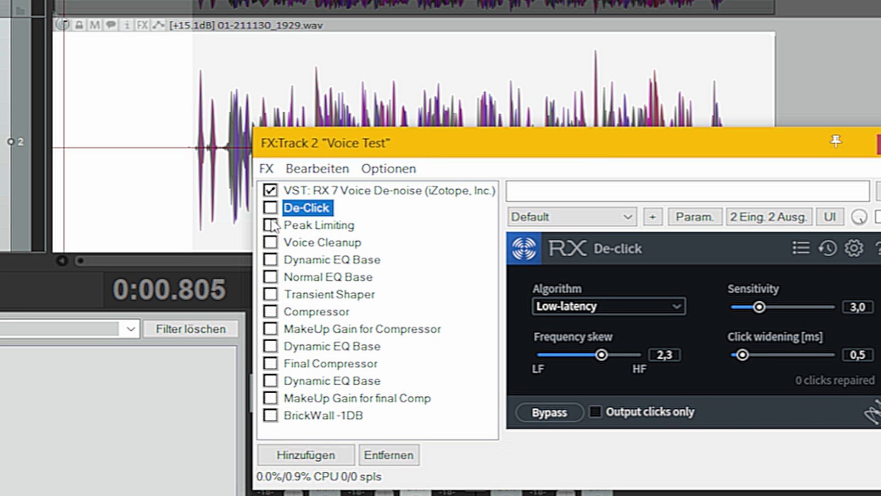
click(269, 208)
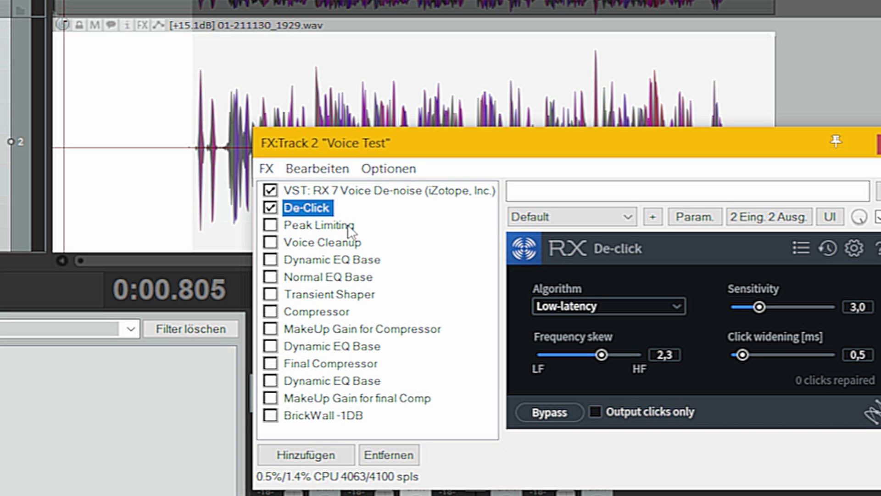
drag(429, 150, 633, 148)
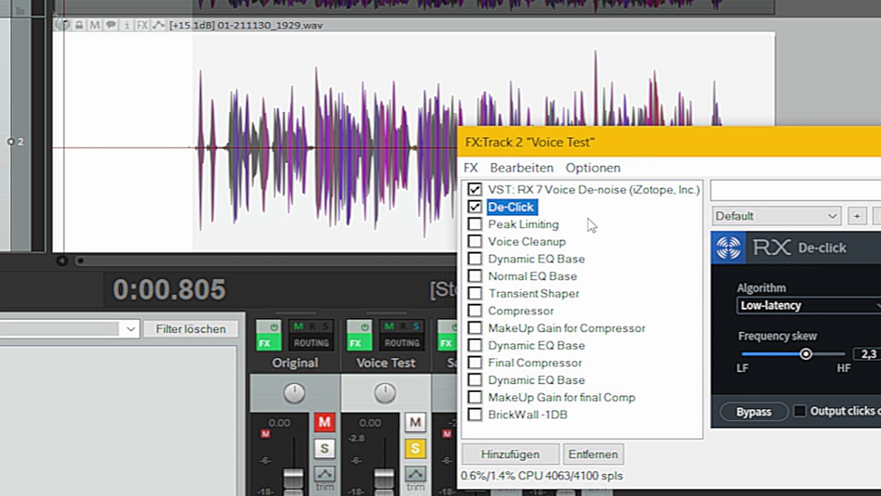
View the Peak Limiting plugin's settings and close the effects chain window.
click(540, 226)
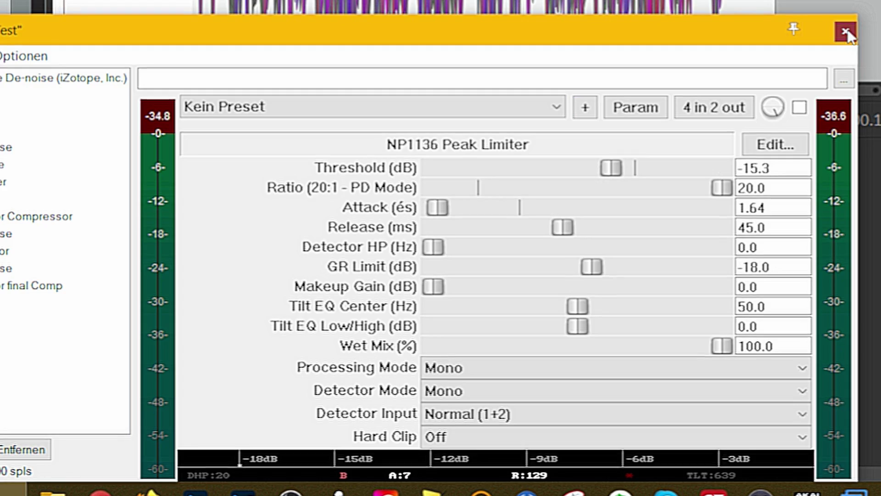
click(847, 33)
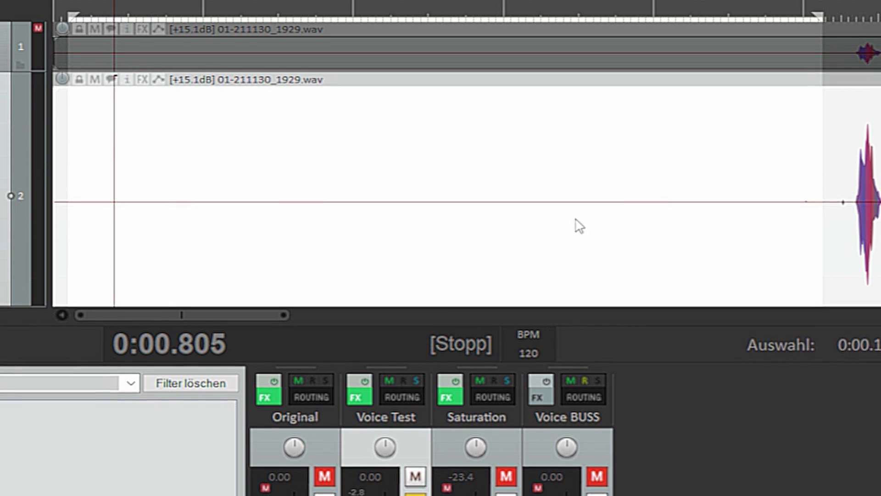
Examine the short level peaks and quieter passages along the Voice Test waveform, both close up and in overview.
scroll(570, 132, down, 10)
click(432, 46)
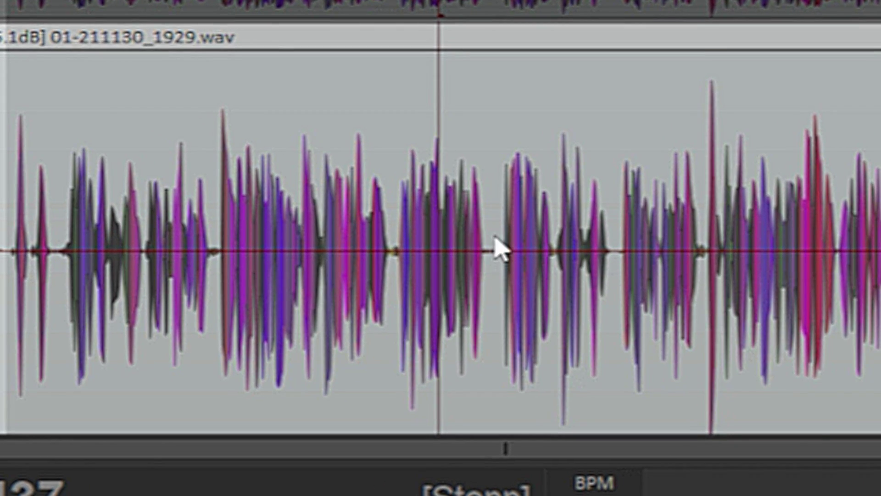
scroll(510, 259, up, 8)
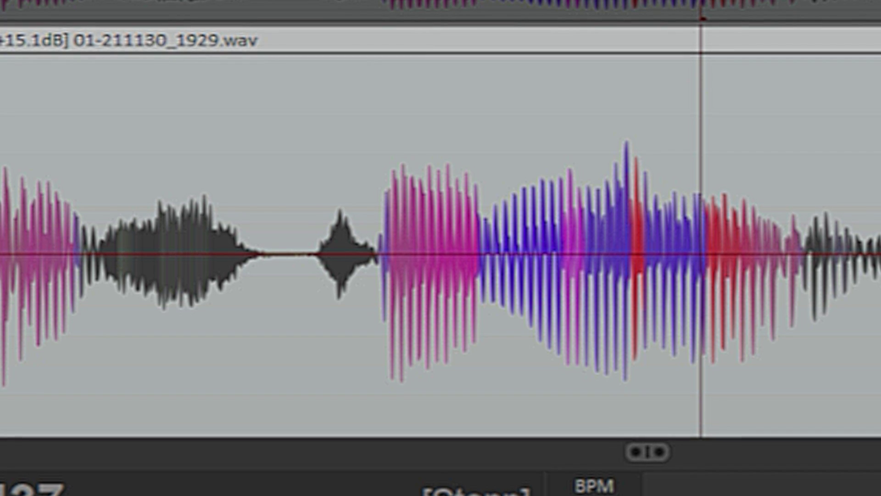
scroll(415, 326, up, 3)
scroll(415, 328, right, 5)
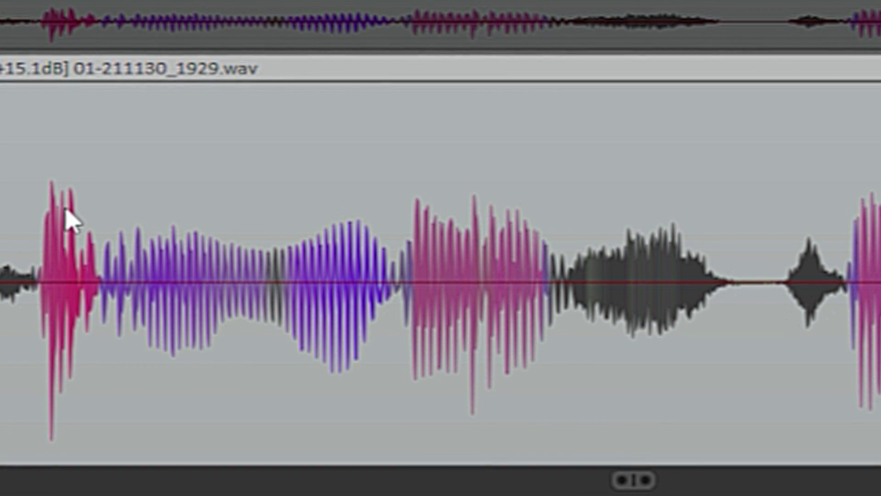
scroll(281, 282, left, 5)
scroll(277, 278, left, 10)
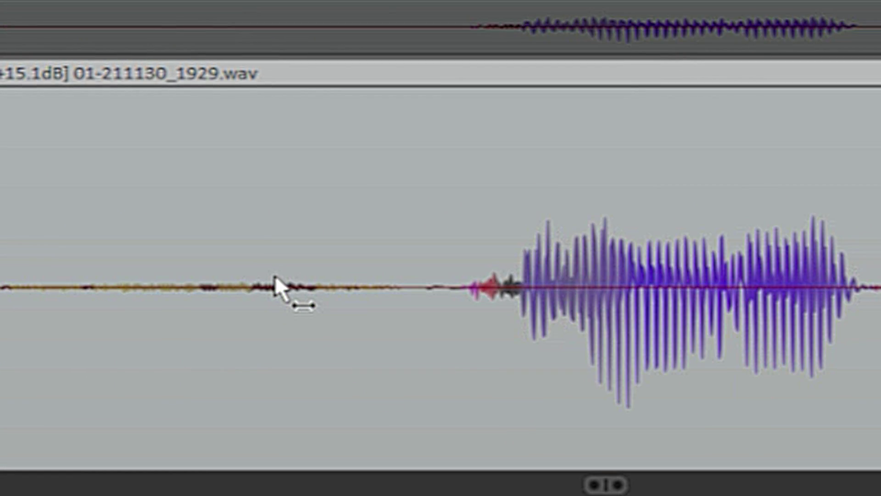
scroll(431, 285, left, 5)
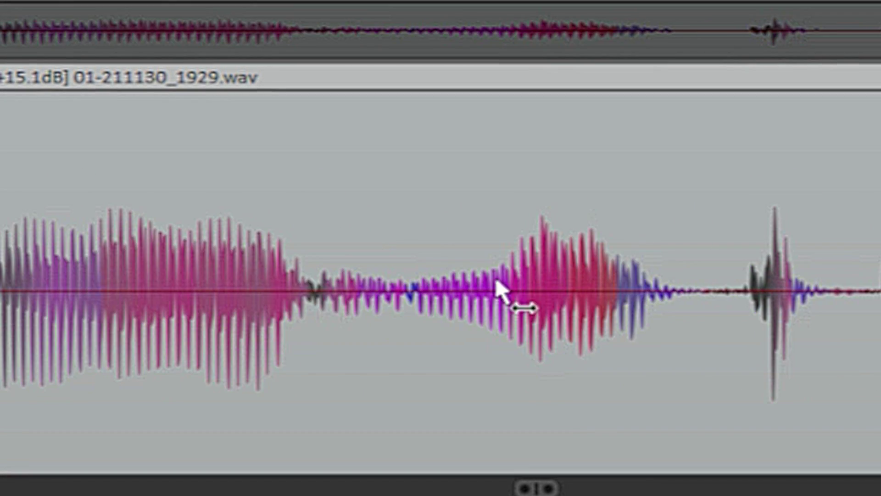
click(640, 2)
scroll(522, 362, down, 6)
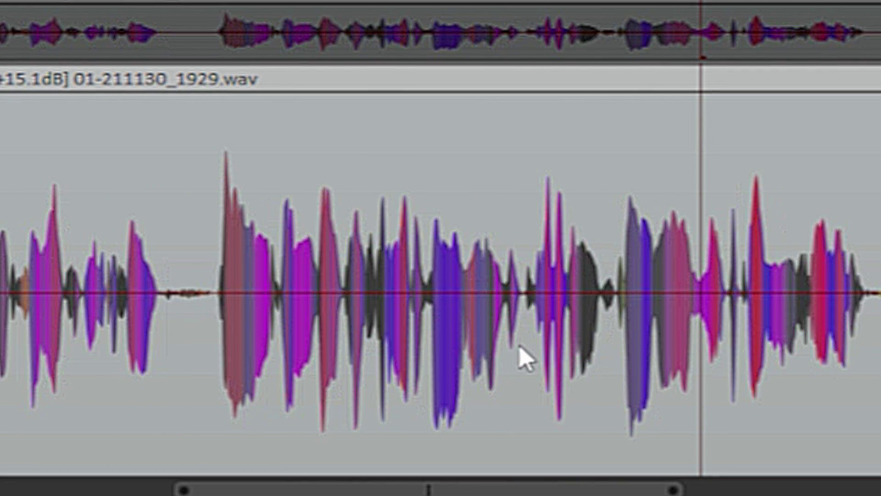
scroll(520, 348, down, 3)
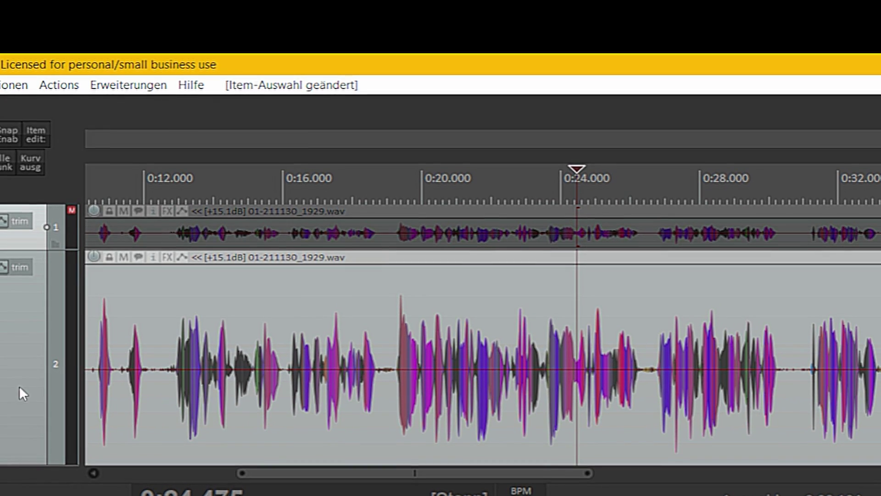
Reopen the Voice Test effects chain, enable Peak Limiting, and play the track from about 15 seconds.
key(f)
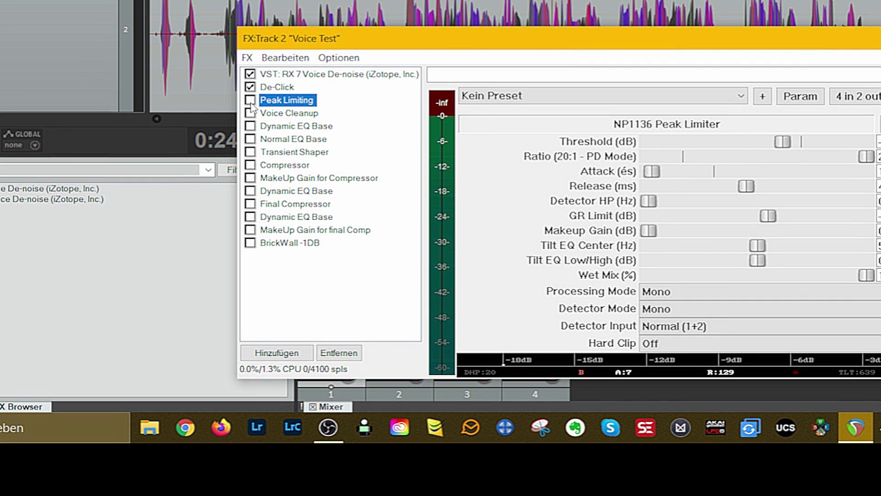
click(251, 101)
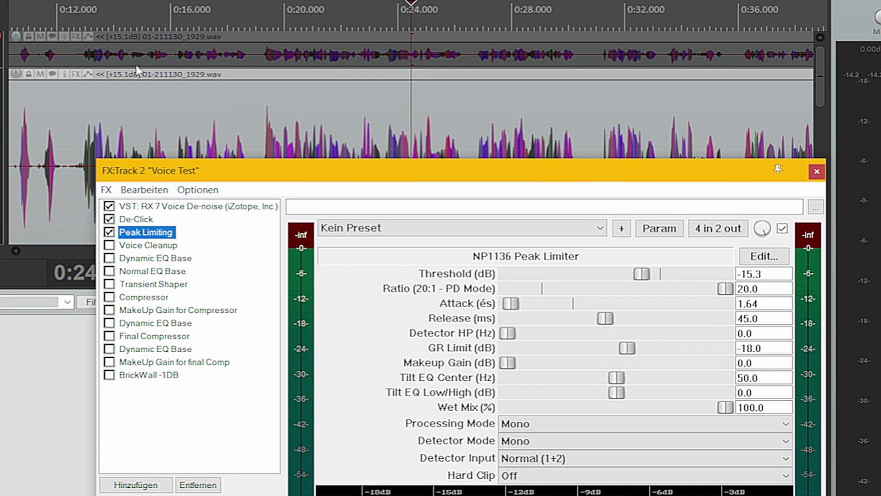
click(154, 76)
key(space)
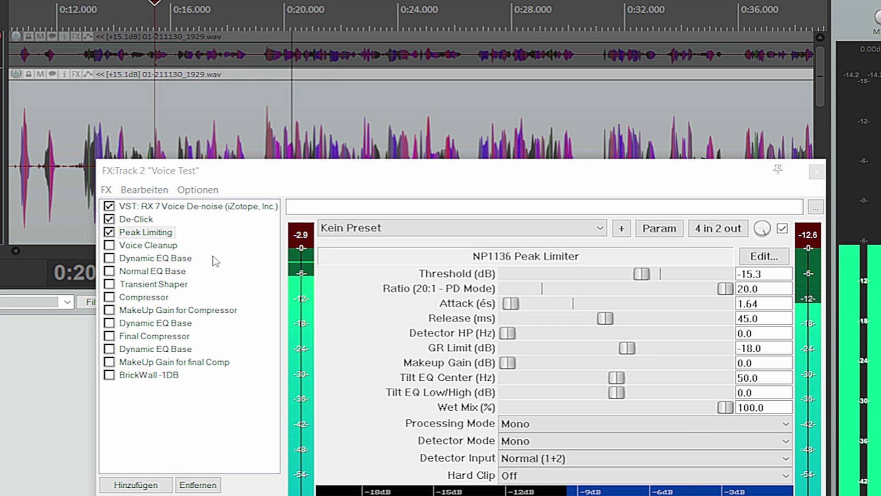
Compare playback of the Voice Test track with Peak Limiting bypassed and enabled, leaving it enabled and playback stopped.
key(space)
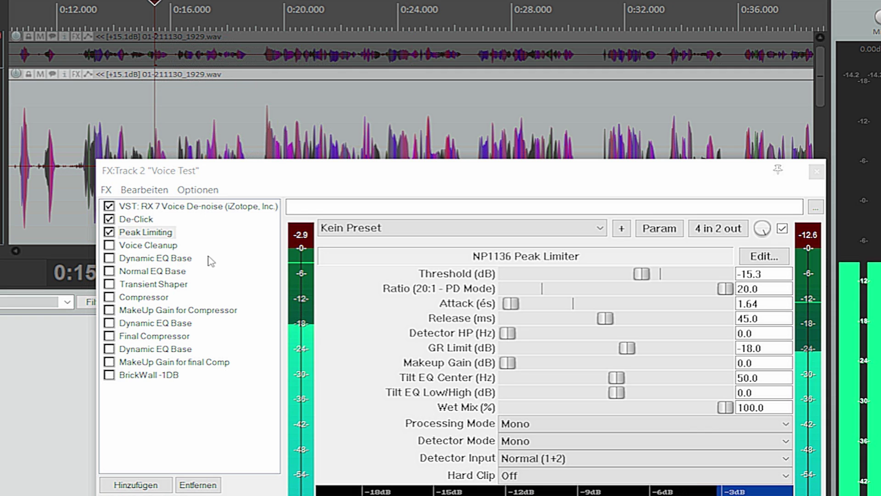
click(109, 232)
key(space)
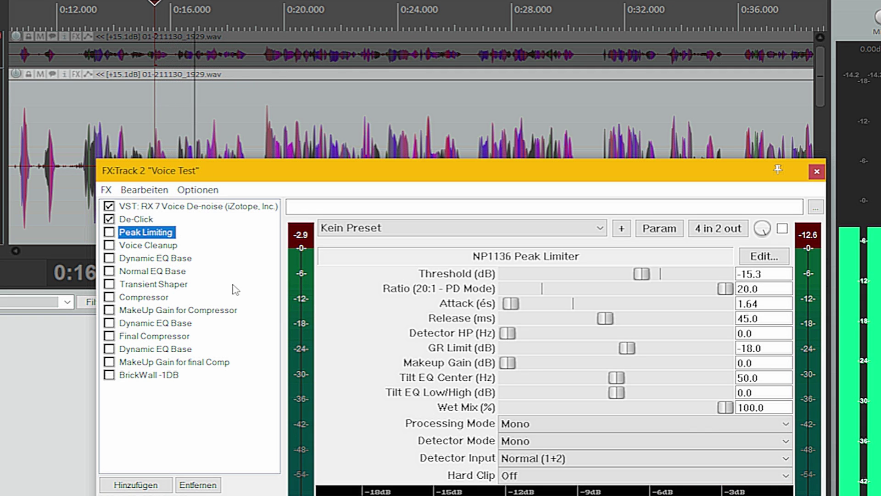
click(109, 231)
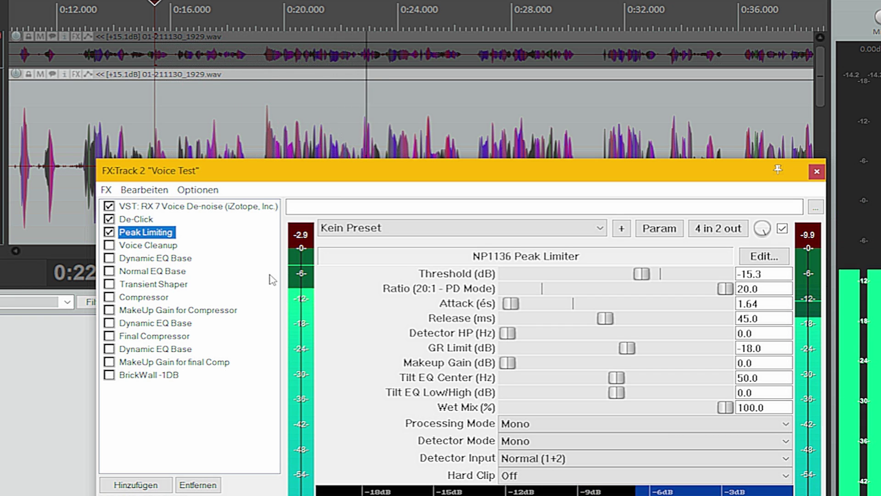
key(space)
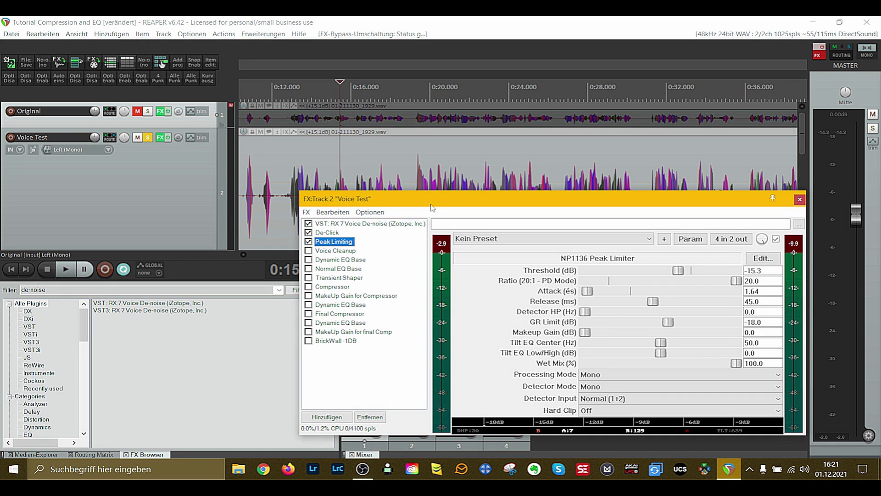
Move the effects chain window aside twice to examine the Voice Test waveform, returning it over the track each time.
drag(441, 205, 373, 245)
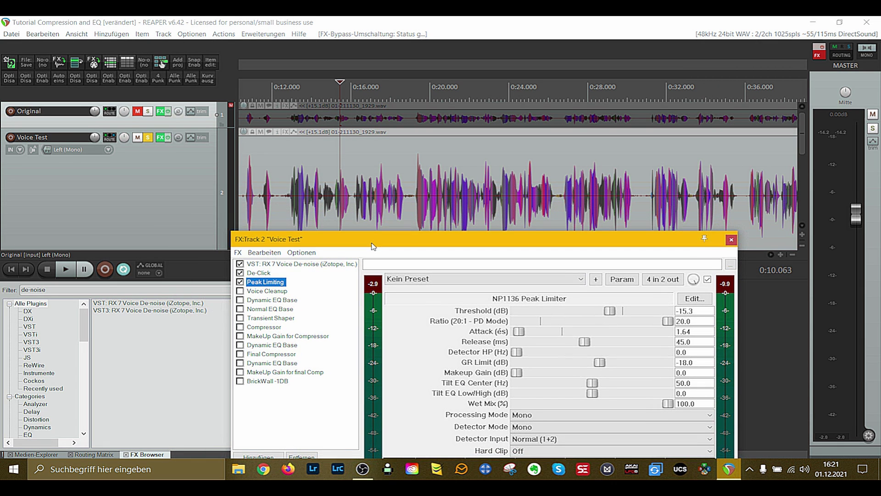
drag(490, 240, 547, 170)
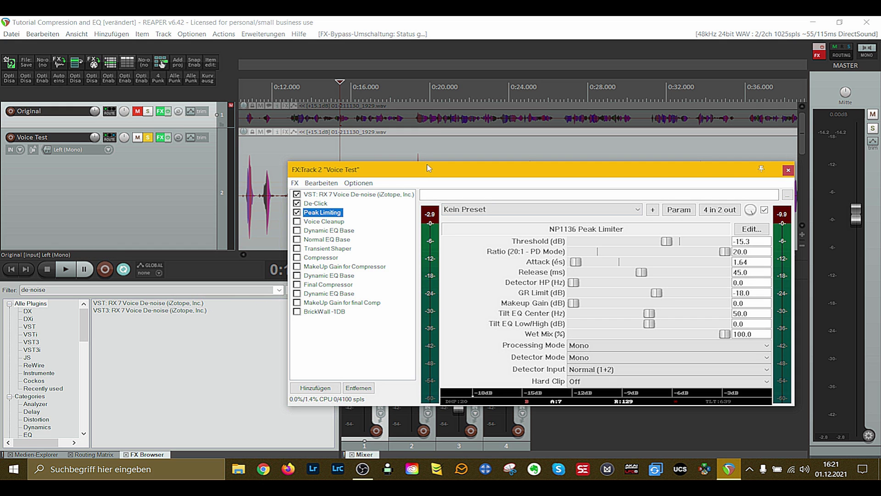
drag(427, 168, 396, 236)
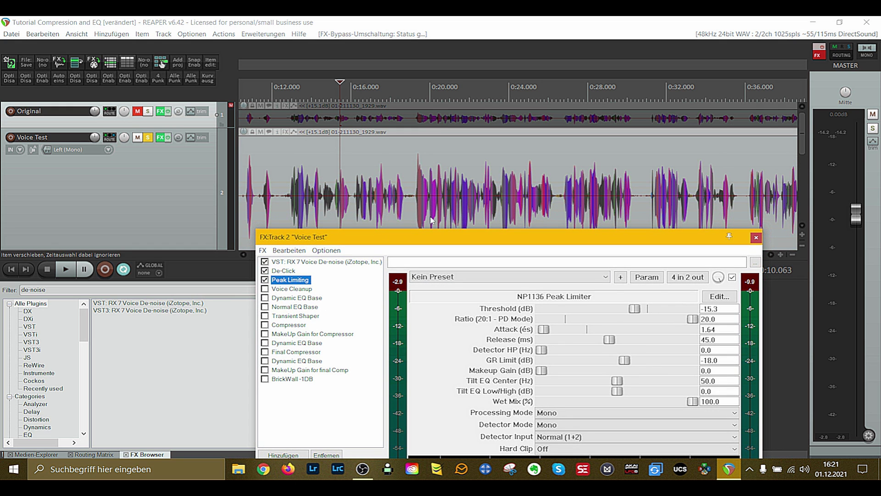
drag(438, 238, 484, 158)
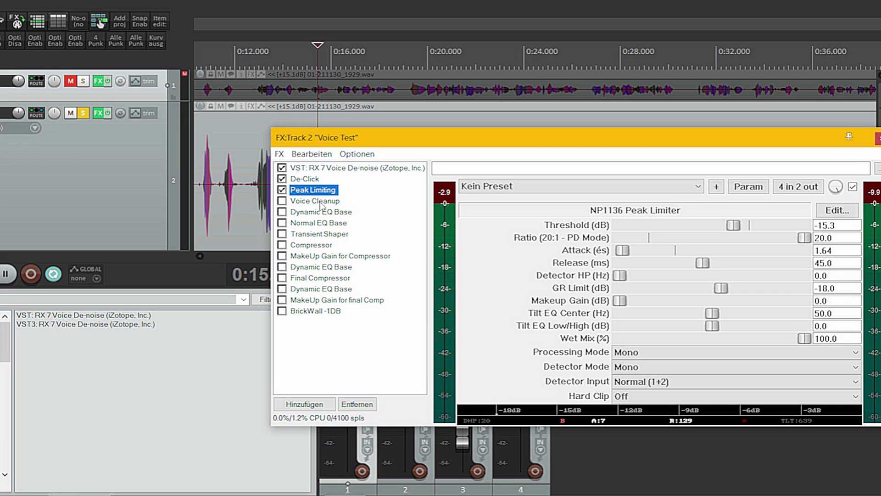
Show the Voice Cleanup EQ and inspect its high-pass band 1 and its low-mid cut in band 2.
click(340, 209)
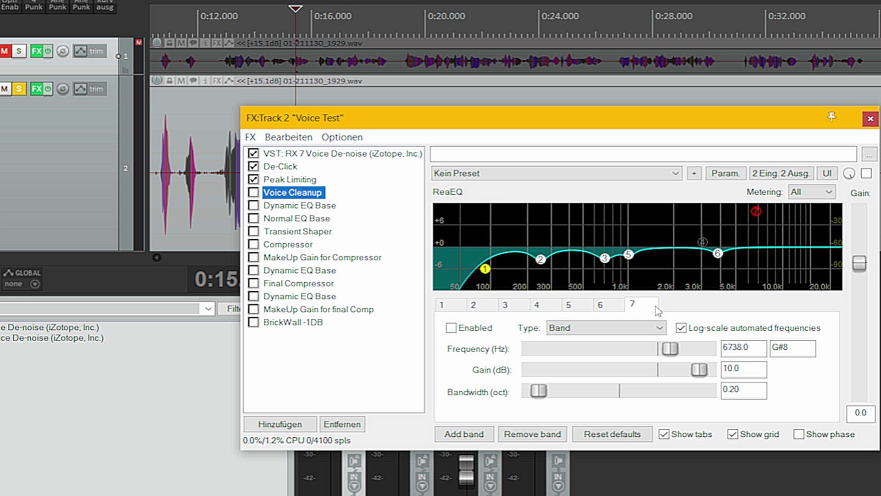
click(442, 305)
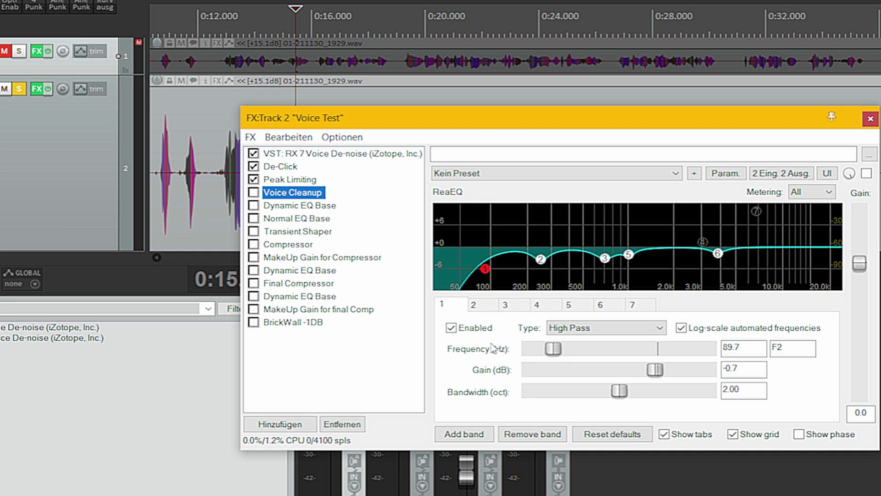
click(483, 308)
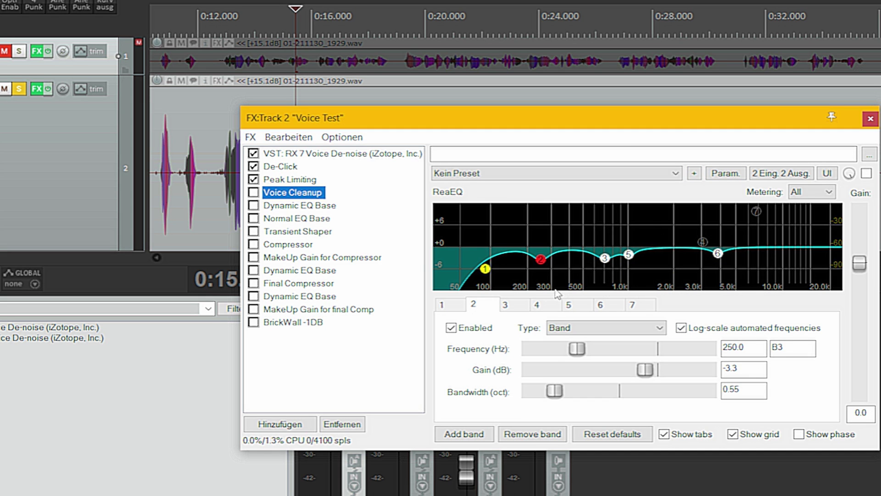
Enable band 7 of the Voice Cleanup EQ and adjust it to a narrow boost of about 9.8 dB at 7074 Hz.
click(633, 306)
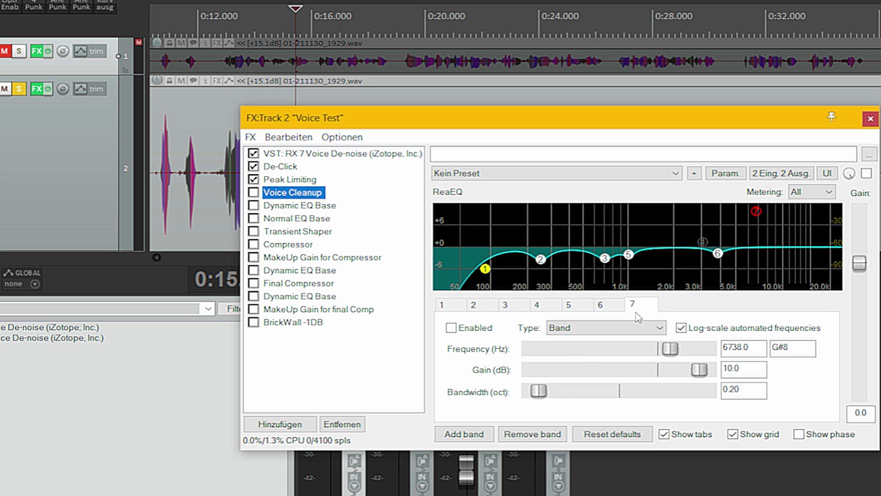
click(451, 328)
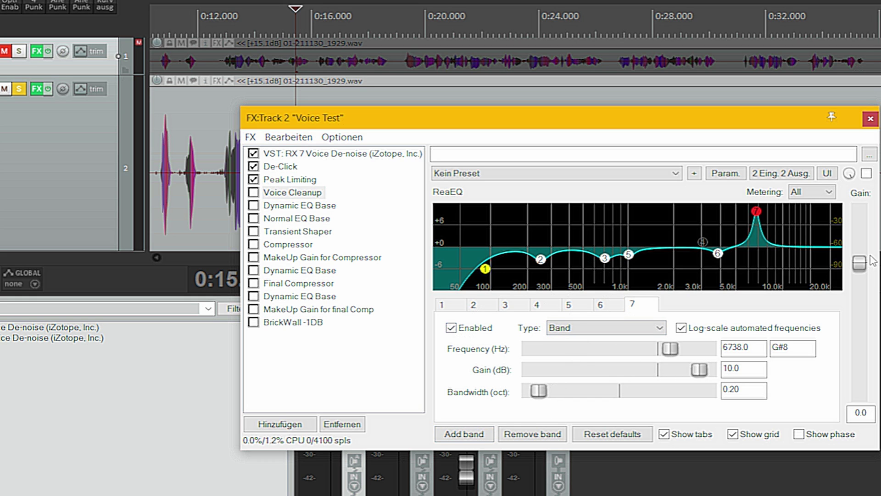
mouse_move(758, 213)
mouse_move(758, 215)
mouse_down()
mouse_move(757, 257)
mouse_move(762, 225)
mouse_up()
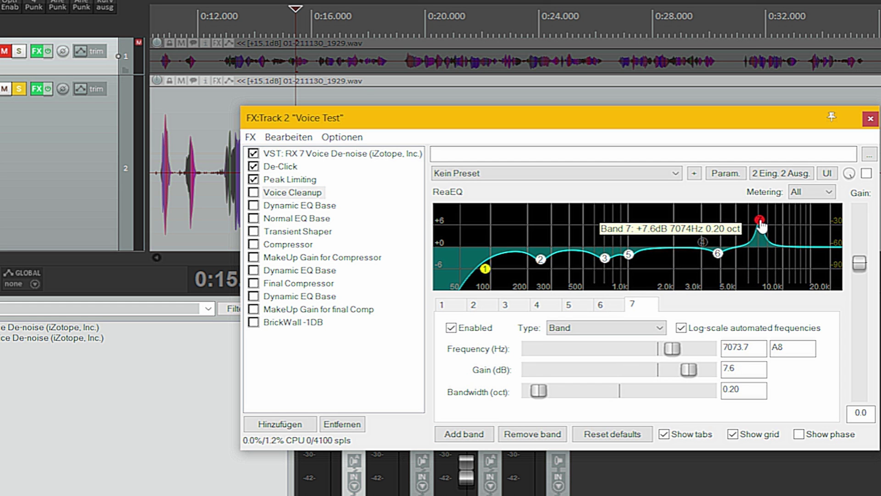
drag(762, 225, 760, 219)
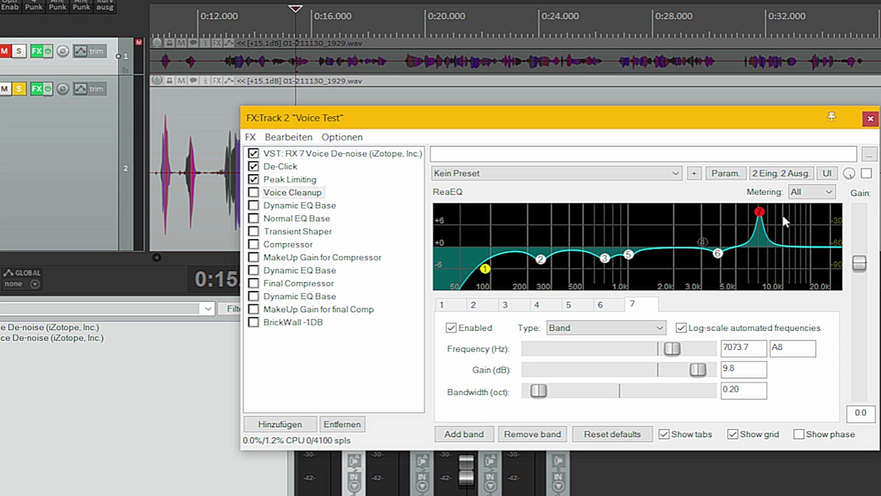
With Voice Cleanup enabled, sweep the boosted band 7 during playback down to about 1661 Hz at 11.8 dB, and stop playback.
mouse_move(761, 214)
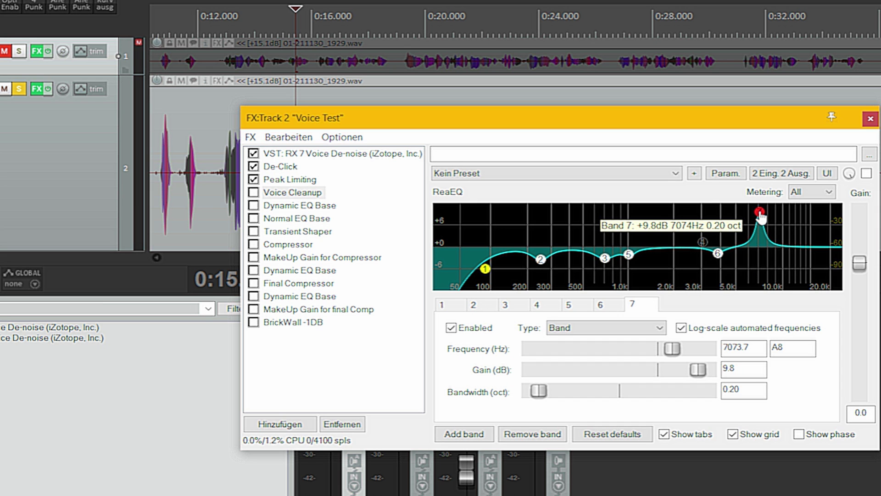
key(space)
drag(761, 214, 663, 217)
key(space)
Set band 7's gain to -3 dB, audition the cut, and disable the band.
double_click(743, 376)
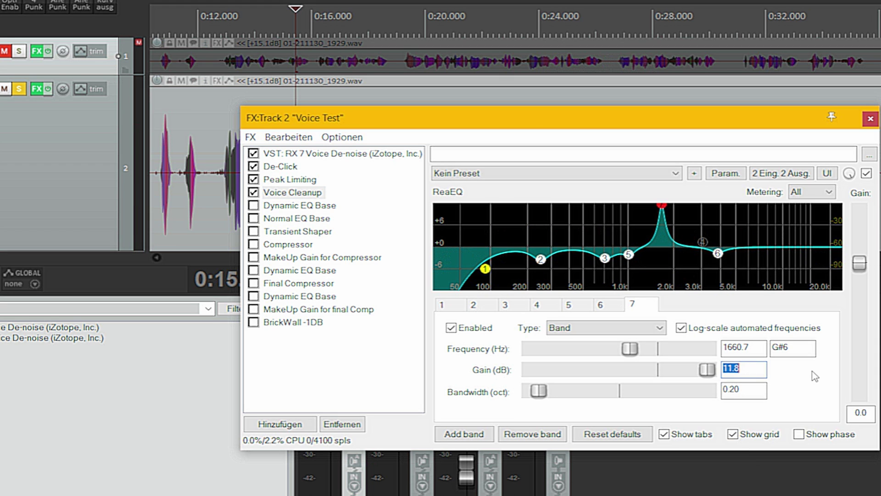
text(-)
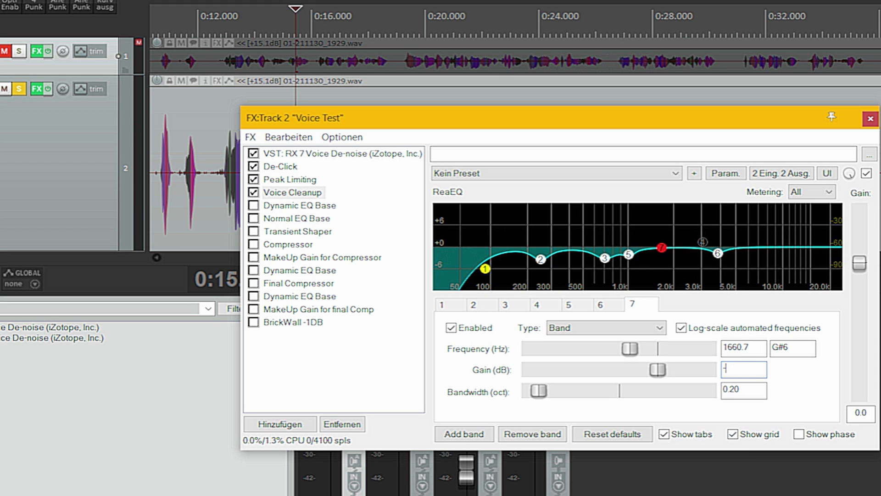
text(3)
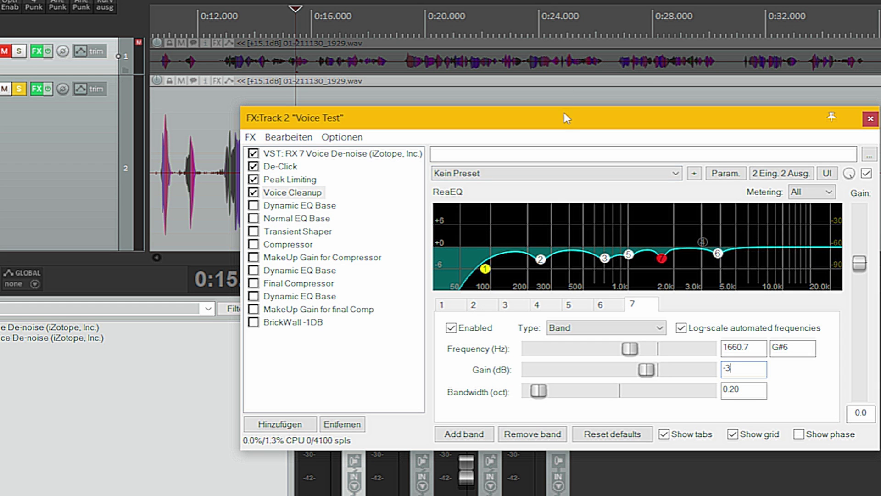
key(space)
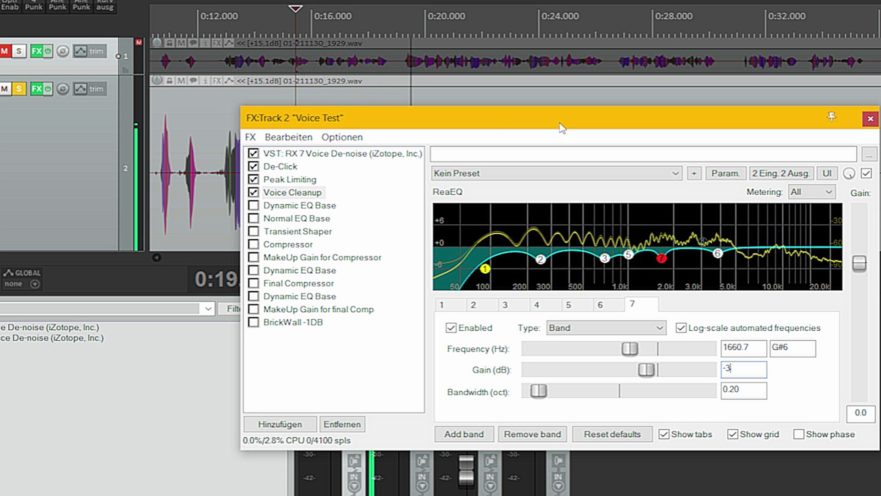
key(space)
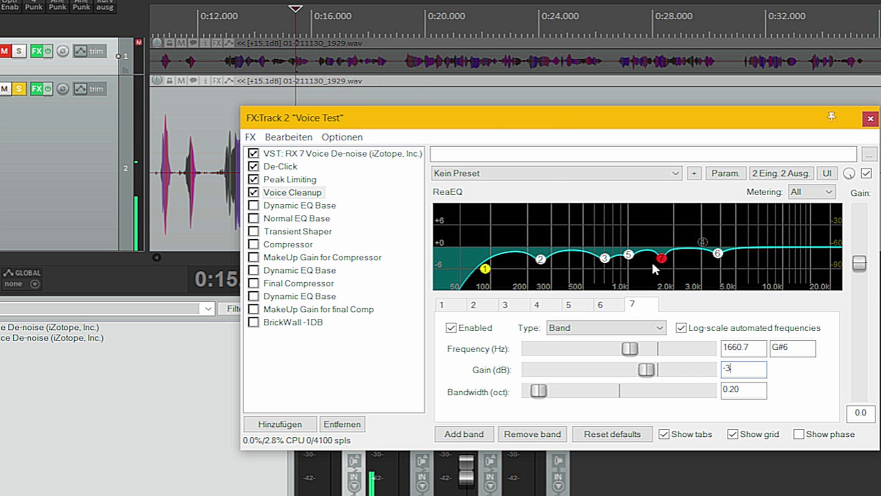
double_click(661, 260)
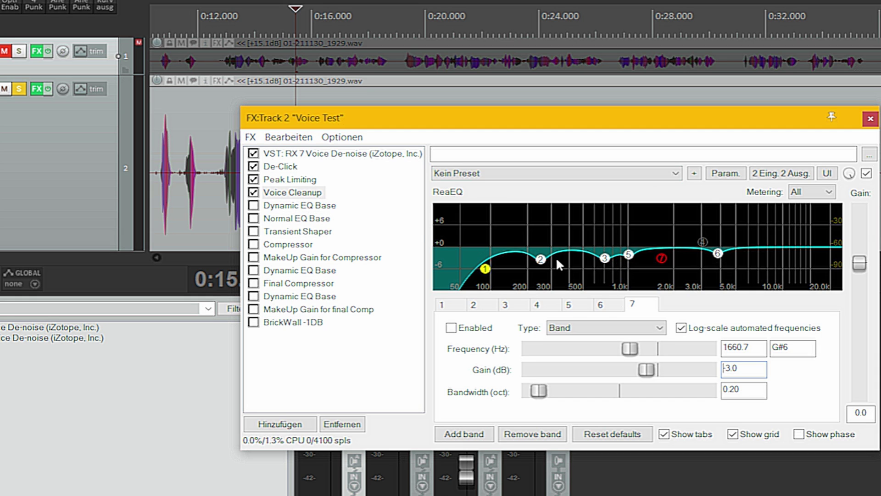
Enable the first Dynamic EQ Base plugin to view its curve, bypass it again, and return to the Voice Cleanup EQ.
mouse_move(542, 261)
click(254, 206)
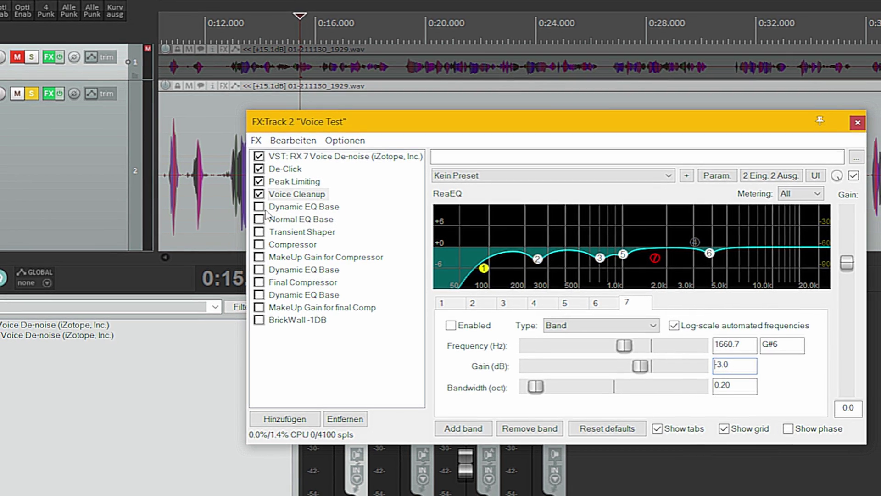
click(267, 210)
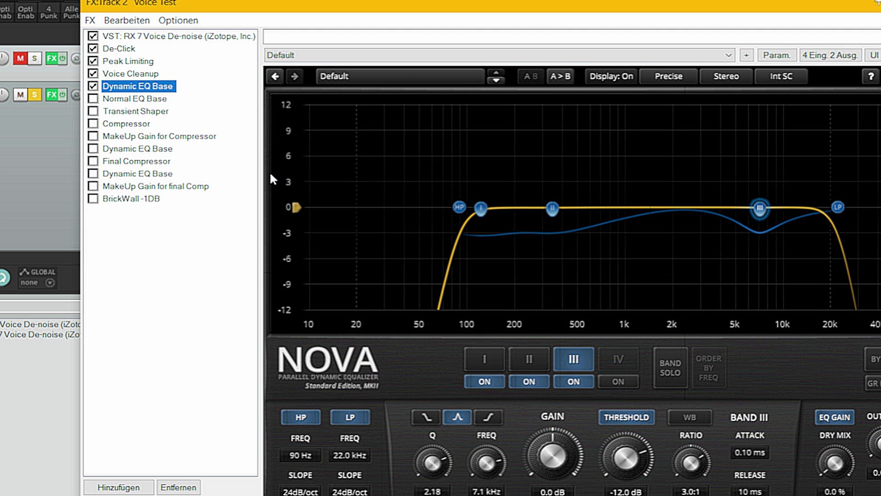
click(93, 87)
click(137, 73)
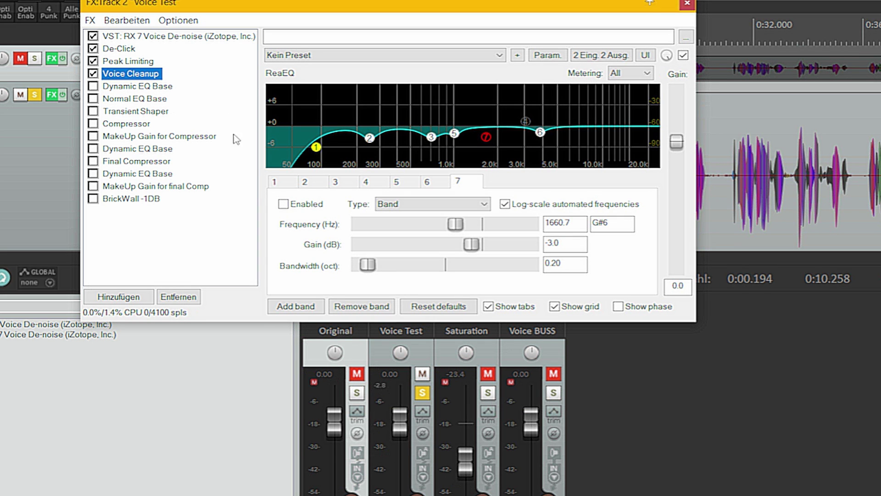
Reopen the first Dynamic EQ Base plugin, enable it, and examine the dynamic settings of its band III.
click(124, 86)
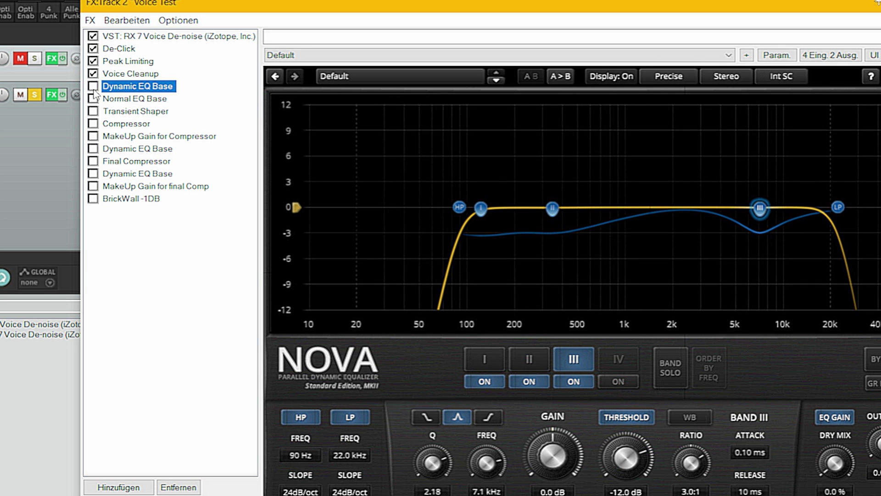
click(92, 85)
click(93, 86)
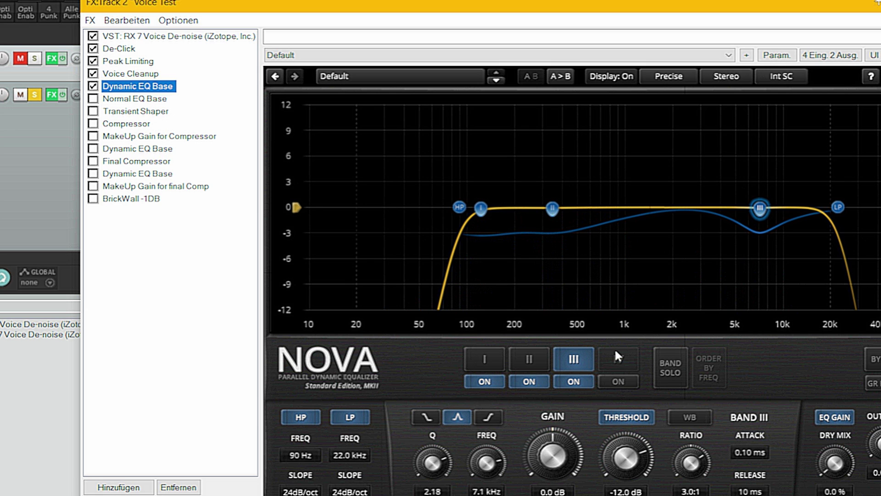
click(573, 359)
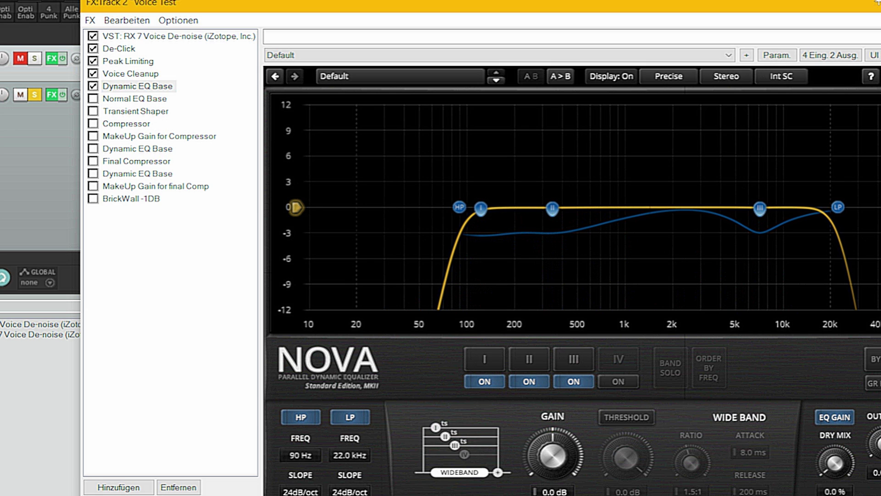
click(576, 361)
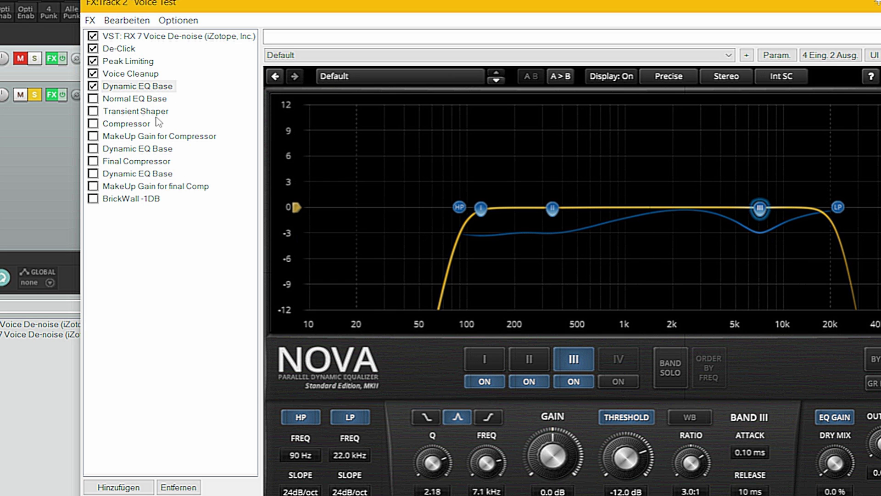
Compare the Normal EQ Base and Dynamic EQ Base curves, and bypass Dynamic EQ Base.
click(130, 101)
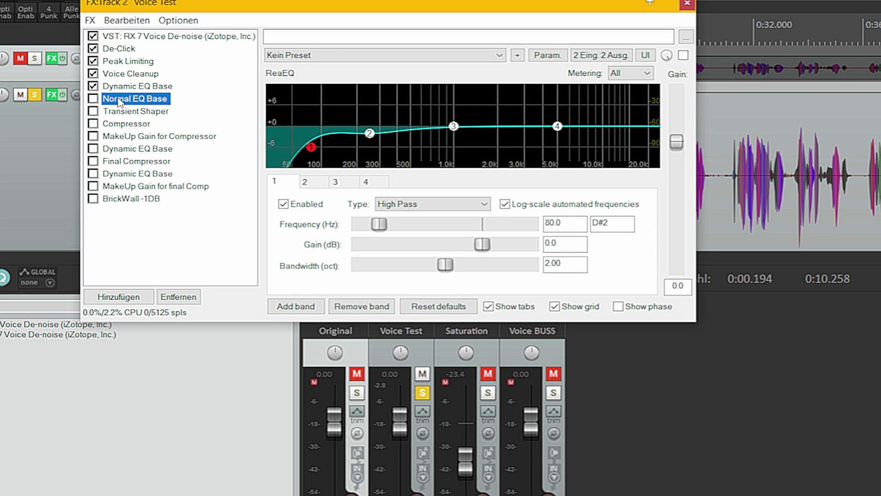
click(140, 87)
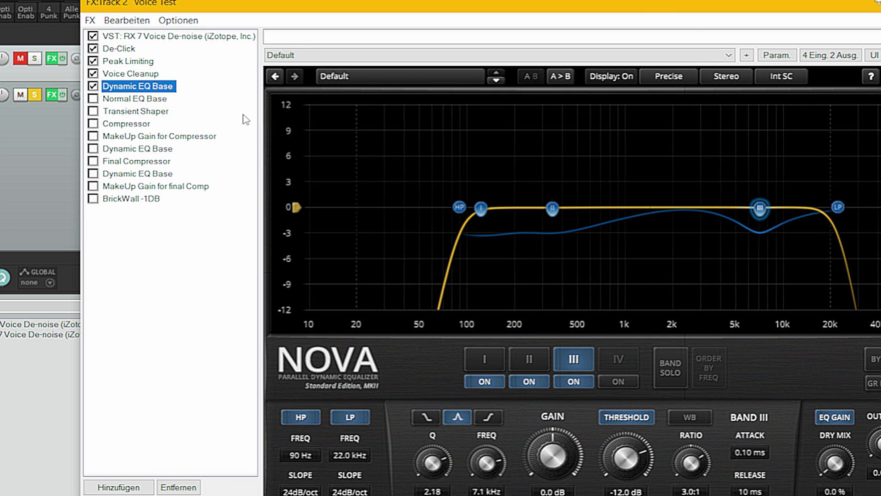
click(92, 86)
click(138, 99)
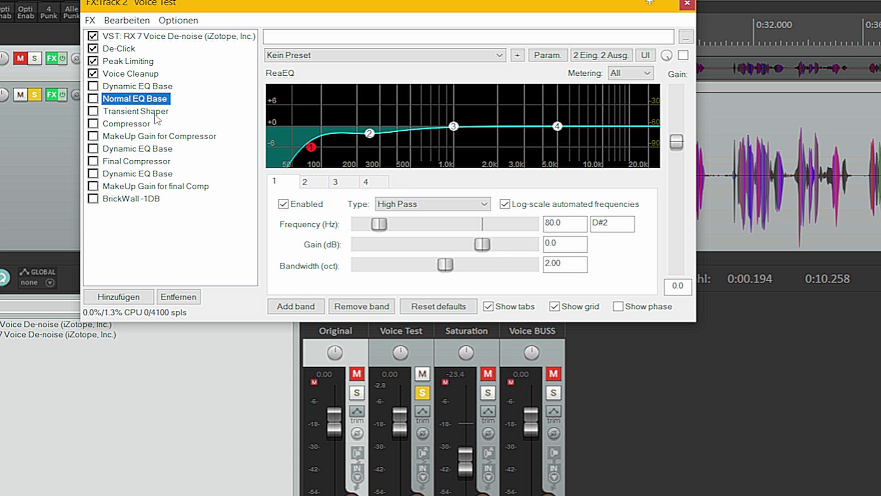
Display the Transient Shaper's settings, leave the plugin bypassed, and play the track without it from about 15 seconds.
click(107, 115)
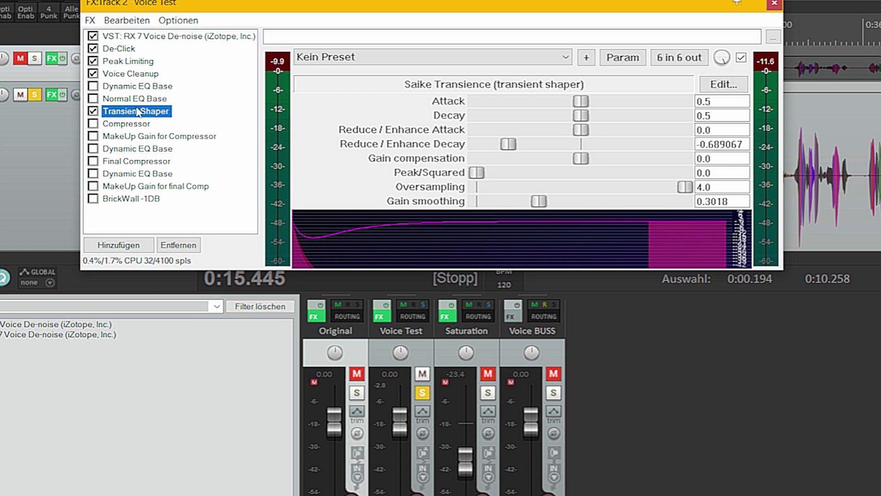
click(93, 111)
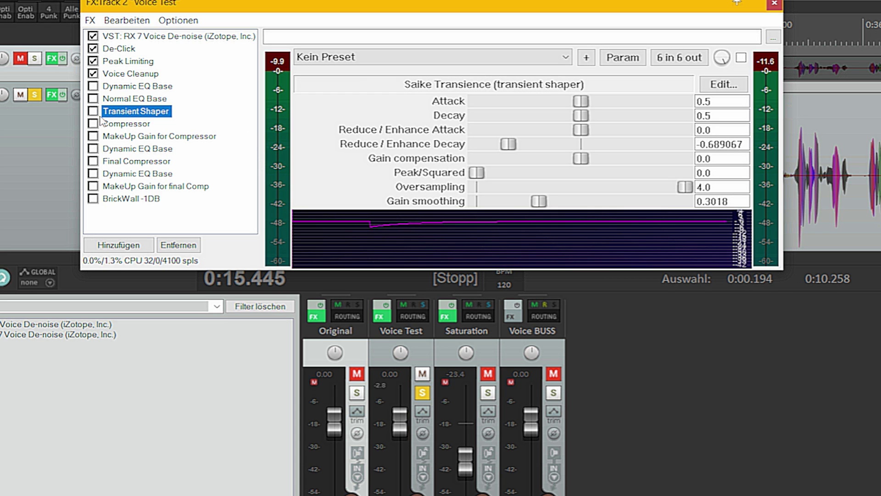
key(space)
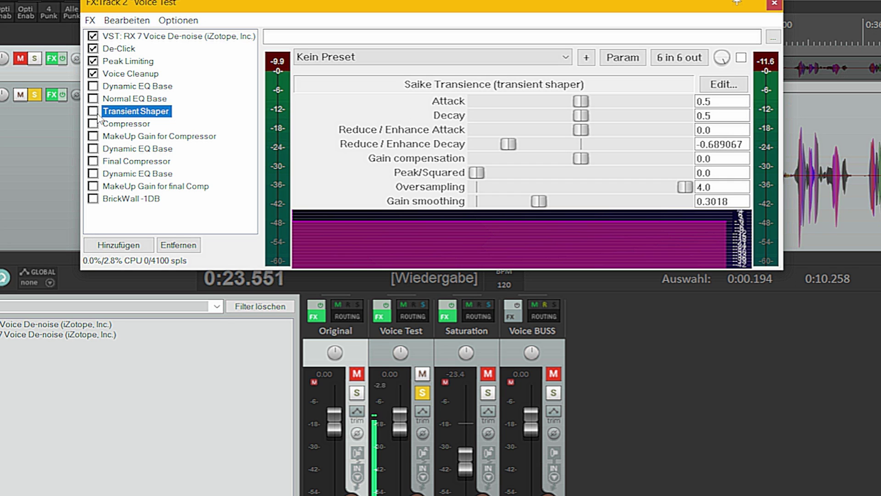
Enable the Transient Shaper and play the track with it from about 15 seconds.
key(space)
click(93, 112)
key(space)
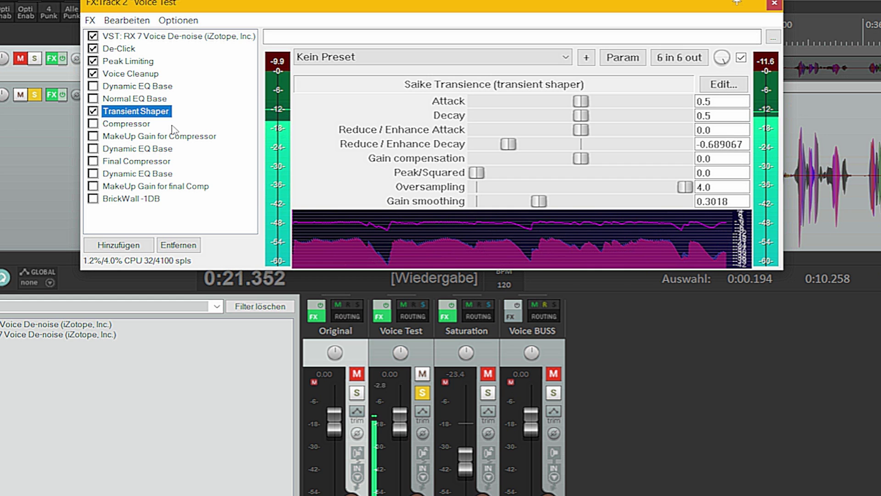
key(space)
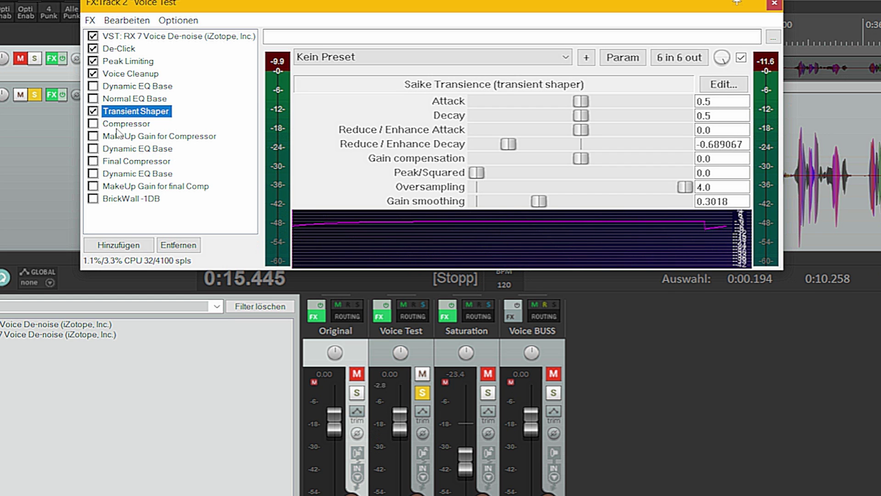
Display the first Compressor's settings, compare the track with it on and bypassed, and leave it enabled.
click(134, 125)
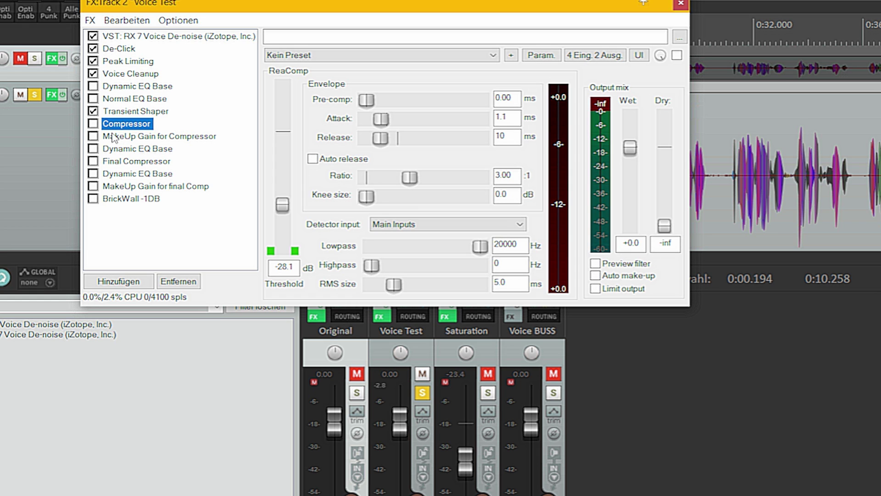
click(93, 124)
click(94, 124)
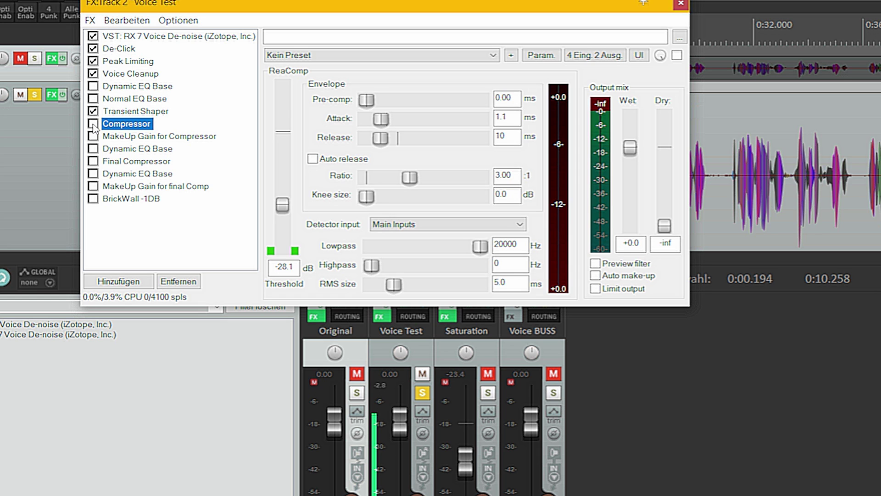
click(93, 124)
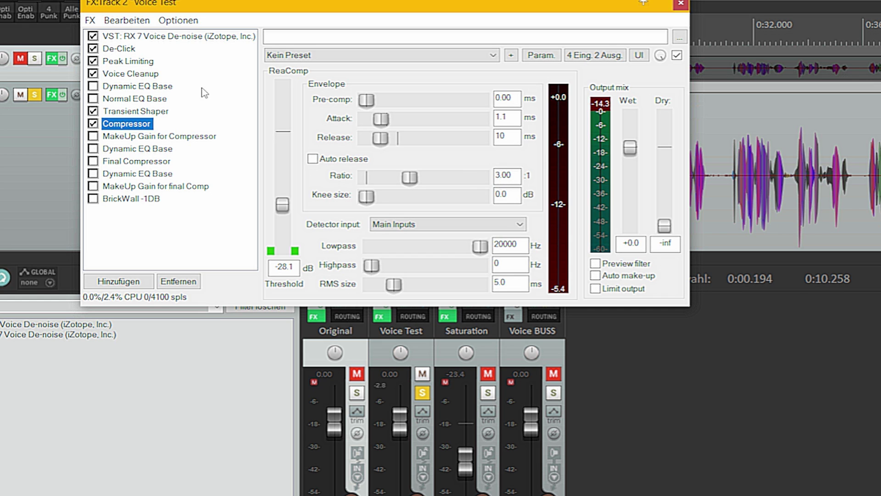
Look at the settings of MakeUp Gain for Compressor, then return to the Compressor and audition its gain reduction.
click(158, 137)
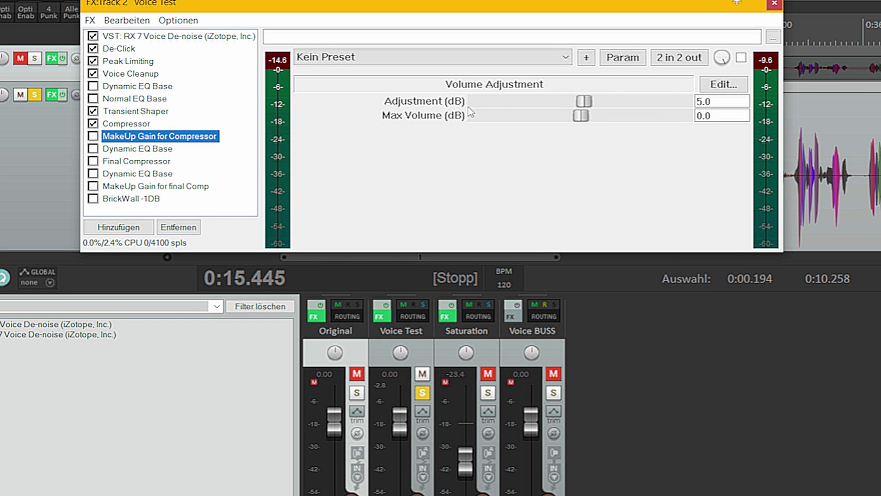
click(134, 127)
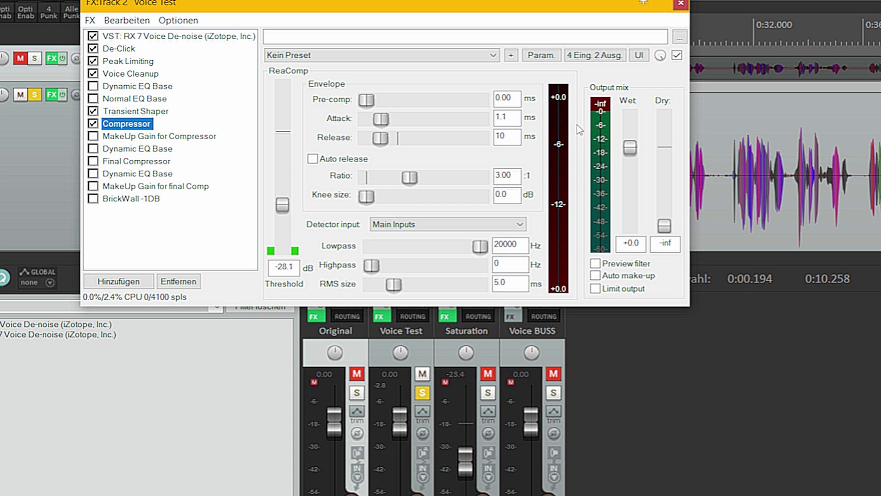
key(space)
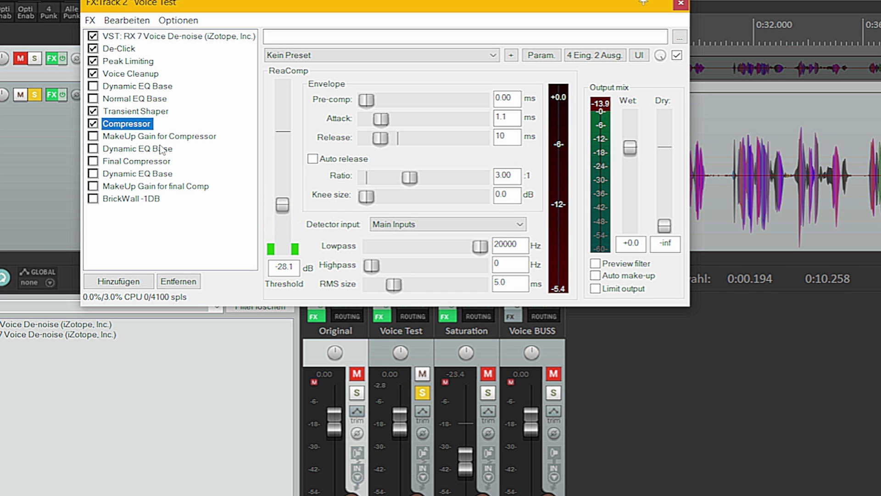
Enable MakeUp Gain for Compressor with its adjustment set to 4 dB, and audition the result from about 15 seconds.
click(131, 136)
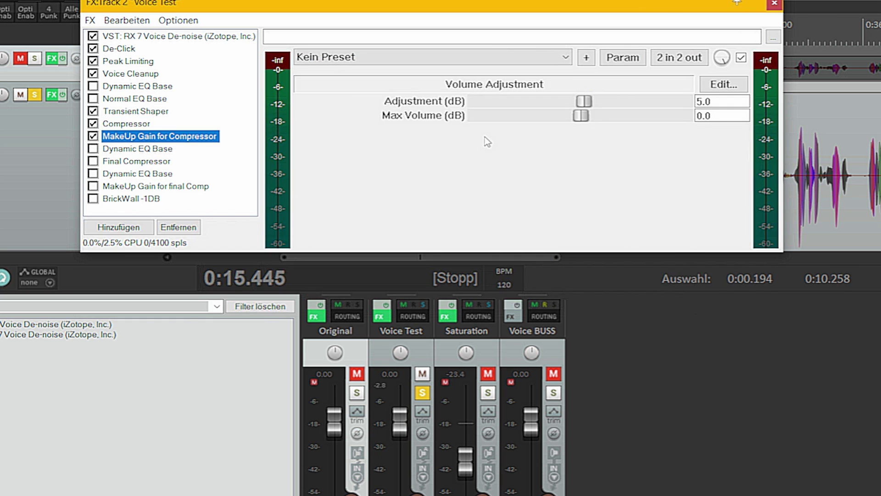
click(718, 102)
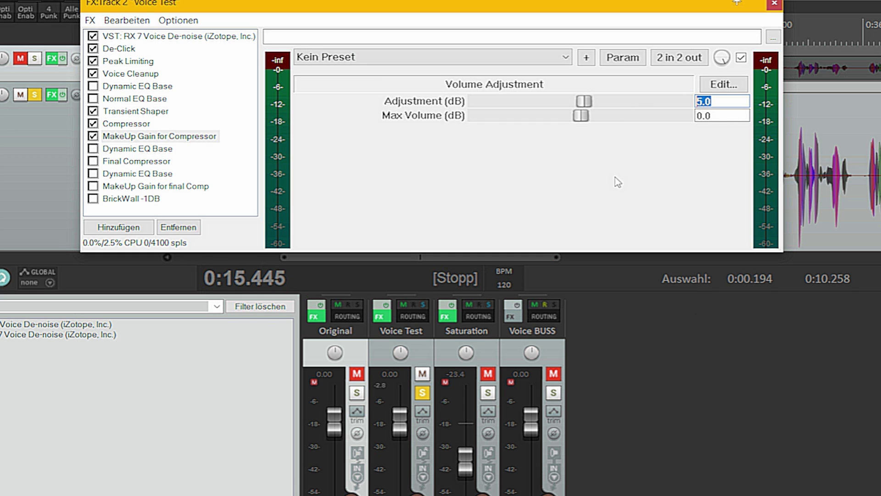
text(4)
key(Return)
click(110, 147)
click(112, 136)
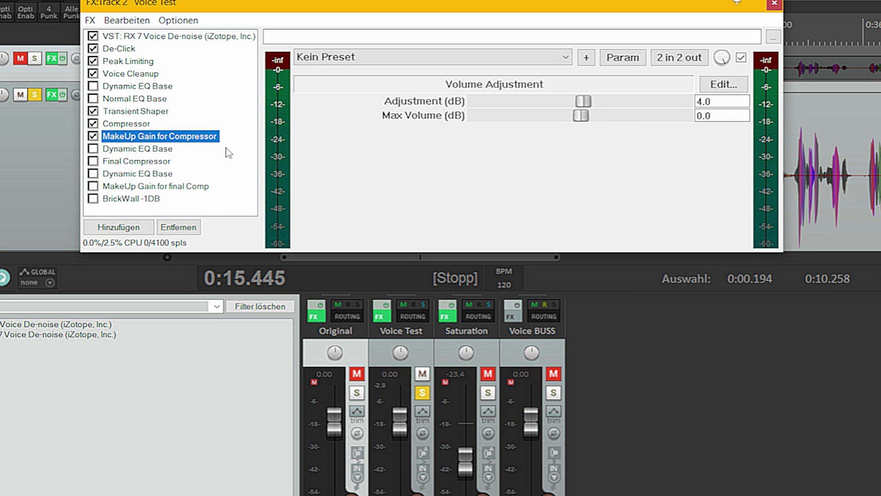
key(space)
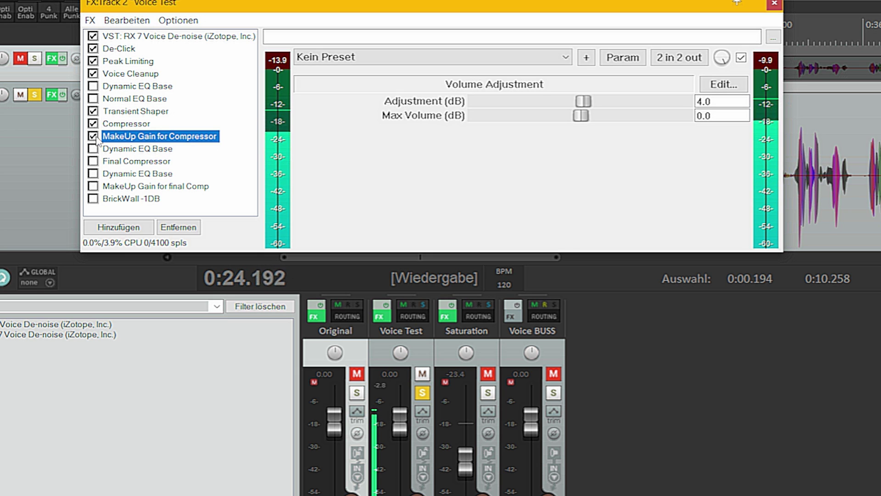
key(space)
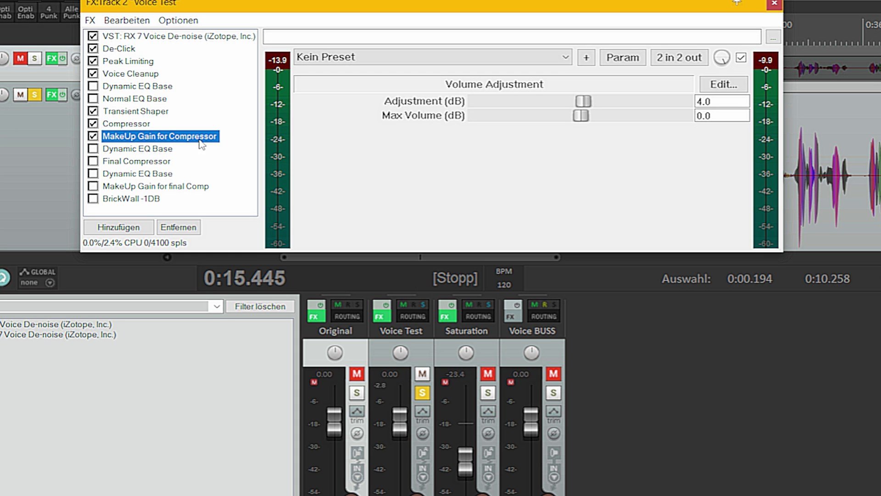
Display the Dynamic EQ Base after the compressor's makeup gain, compare it on and bypassed during playback, and leave it enabled.
click(138, 149)
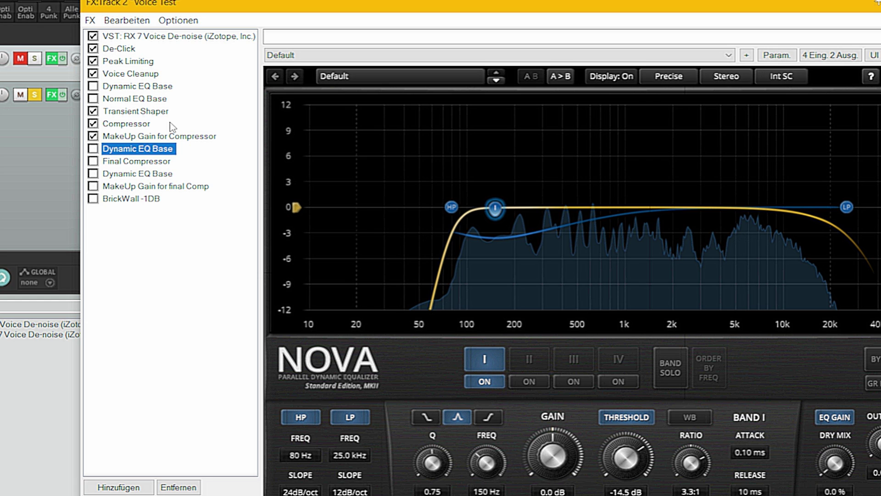
click(93, 150)
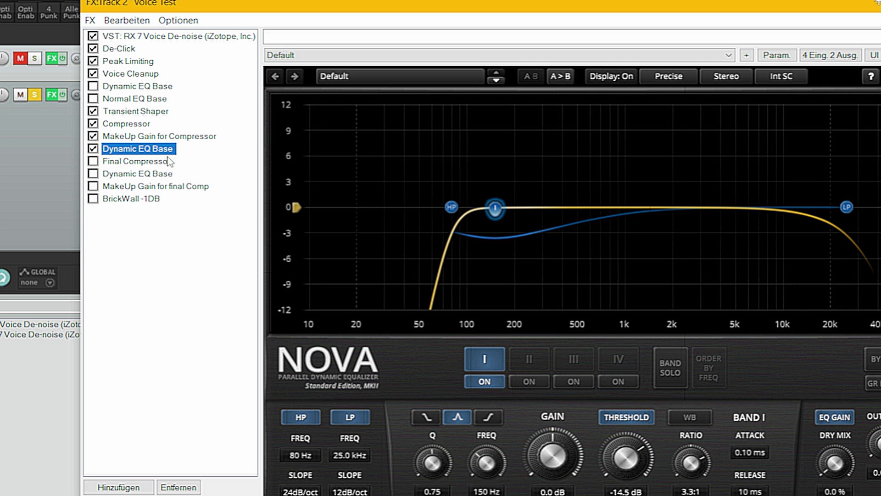
click(93, 149)
key(space)
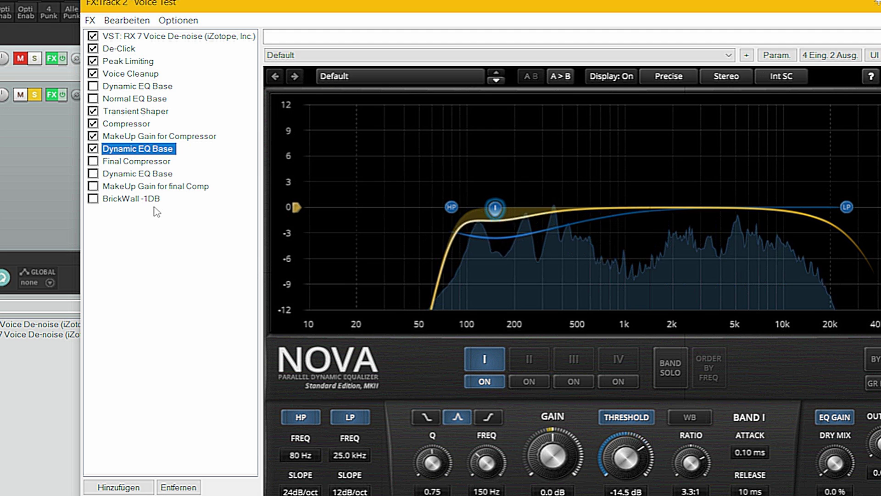
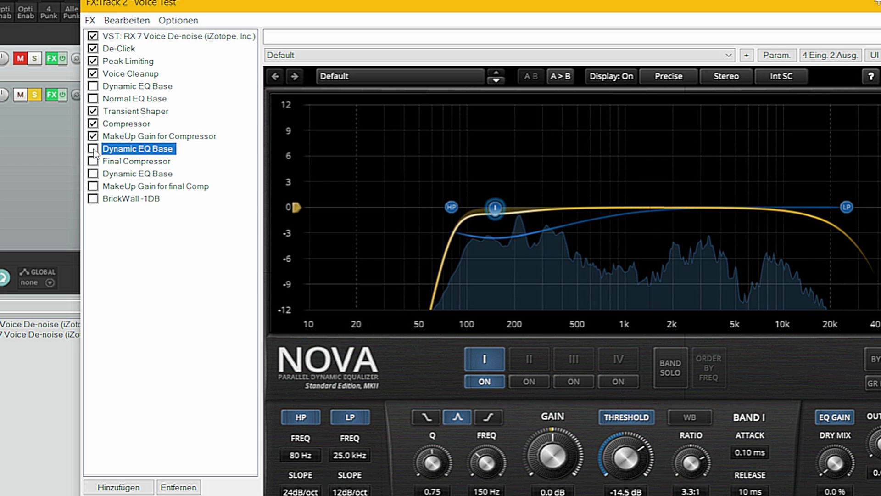
click(93, 148)
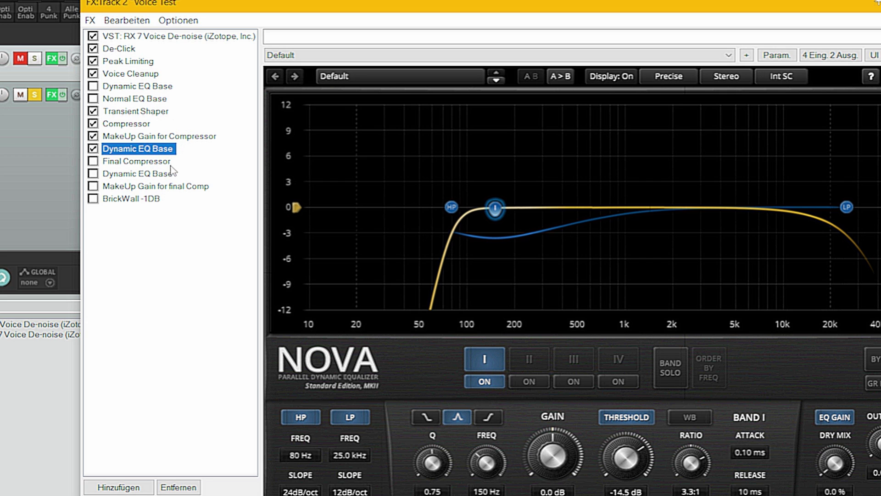
Enable the Final Compressor and the Dynamic EQ Base that directly follows it.
click(127, 164)
click(94, 161)
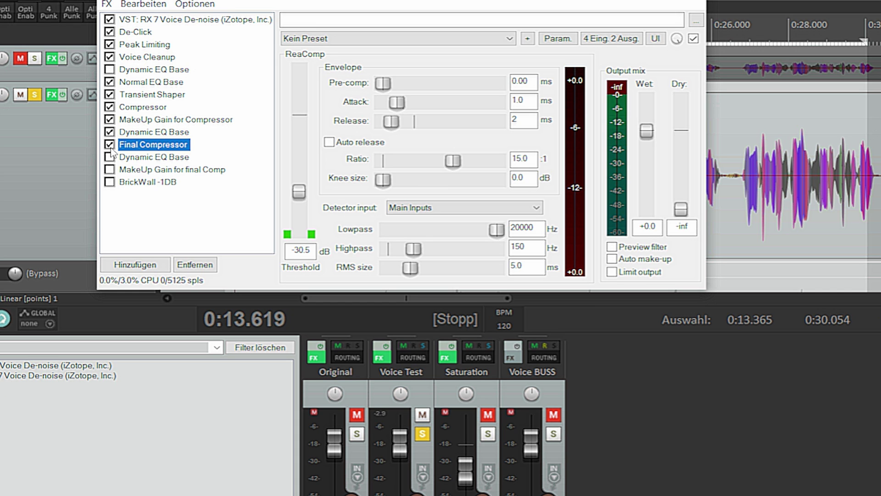
click(112, 156)
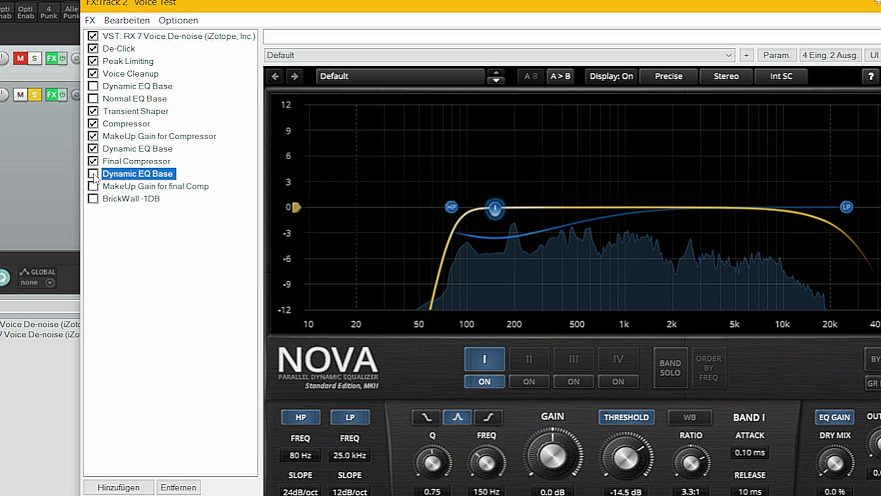
click(93, 175)
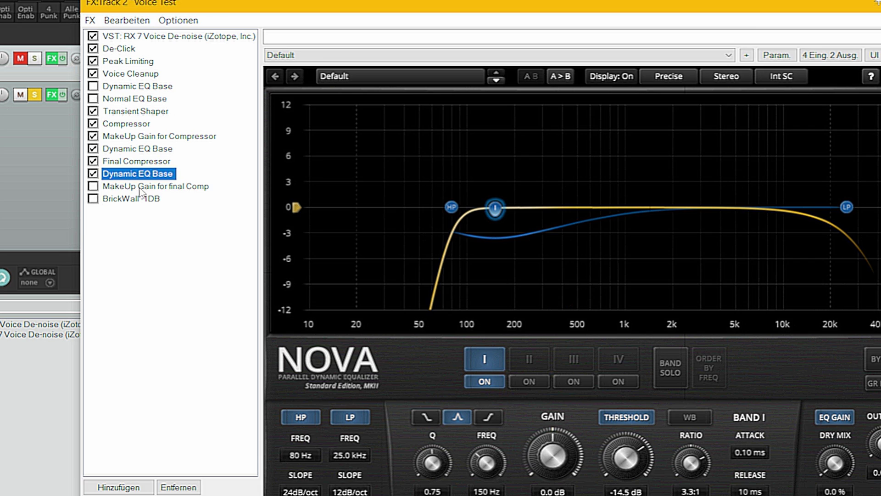
Enable MakeUp Gain for final Comp and audition the louder track from about 15 seconds.
click(139, 187)
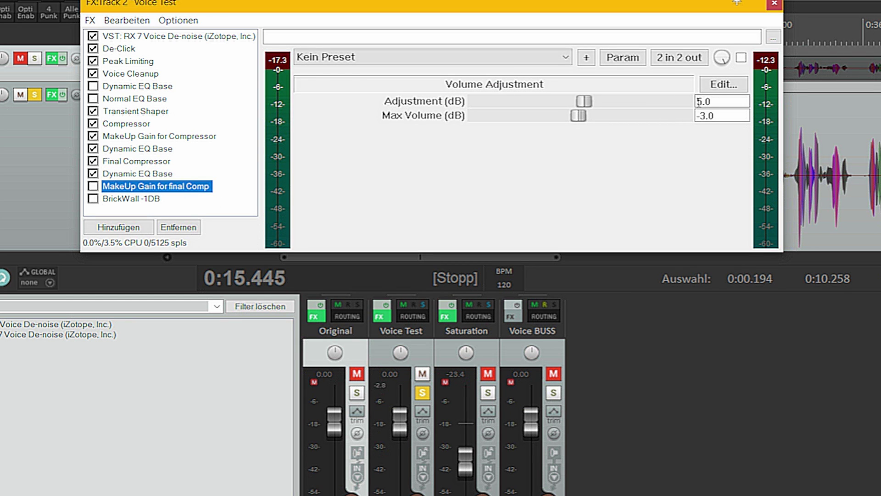
click(93, 186)
key(space)
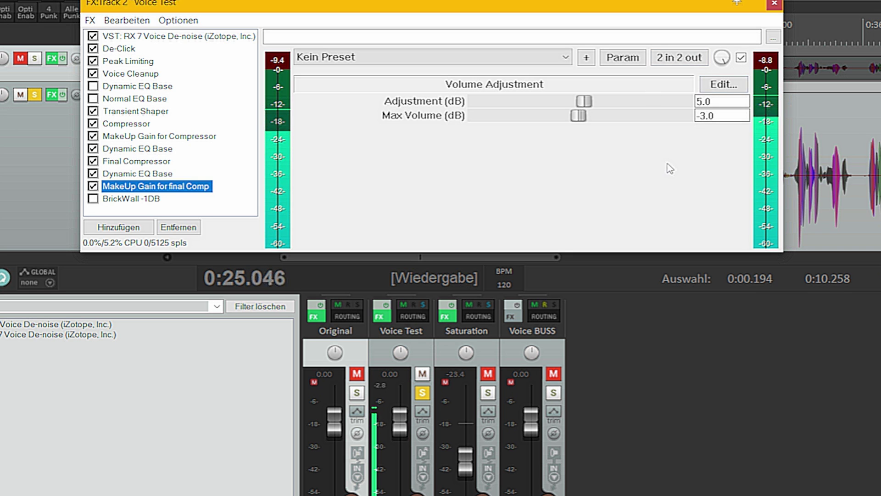
key(space)
key(space)
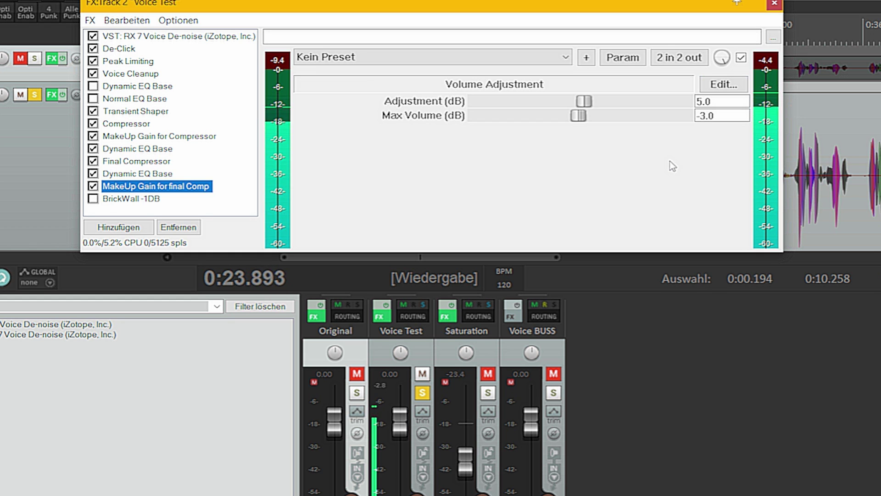
key(space)
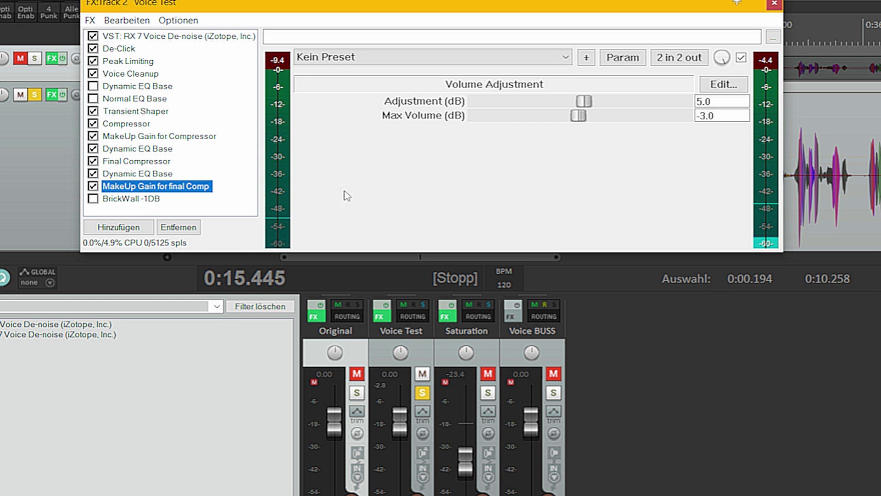
Enable the BrickWall -1DB limiter and play the track to check the Voice Test channel's peak level.
click(137, 200)
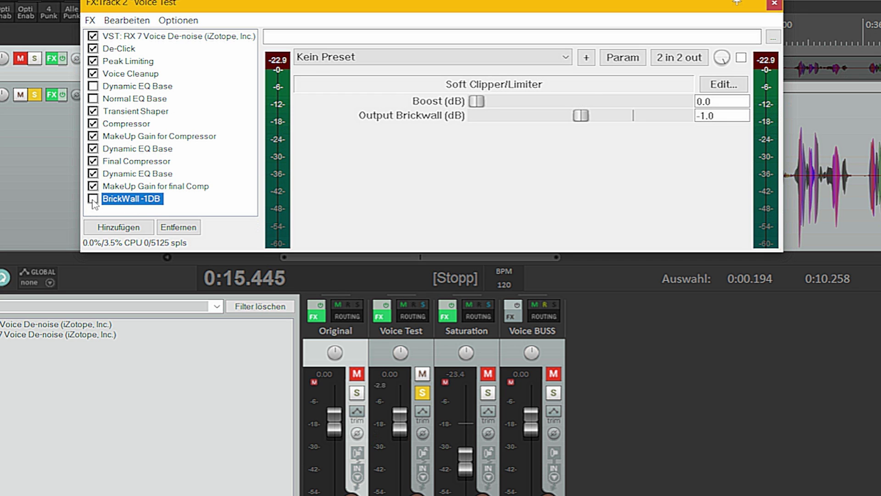
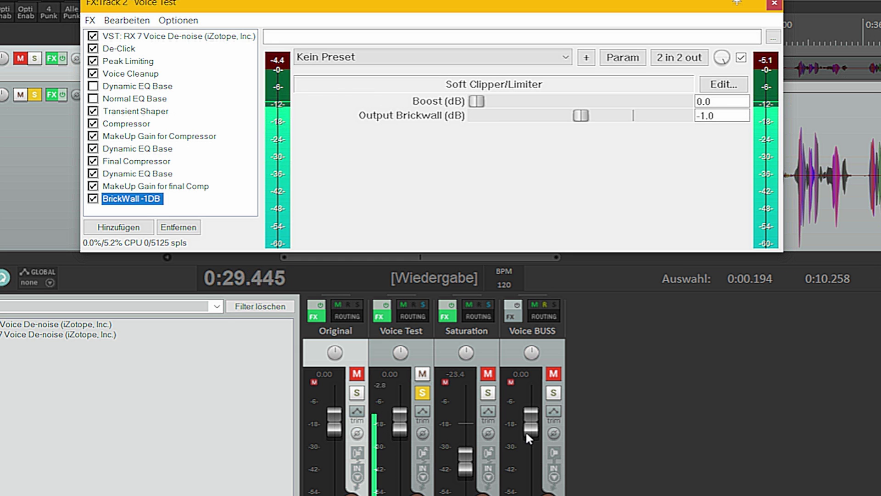
key(space)
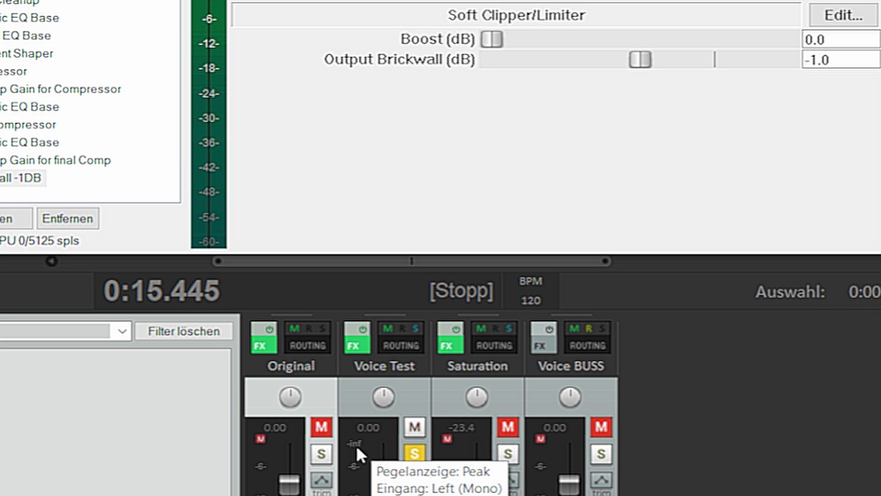
key(space)
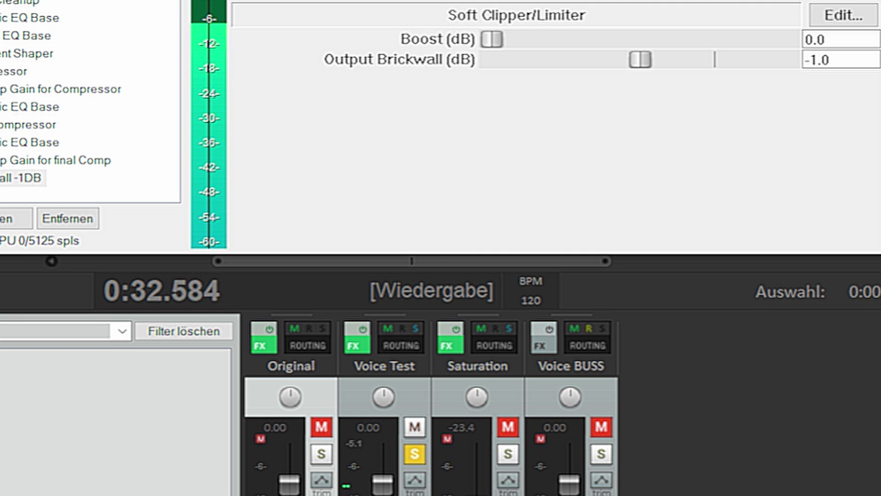
key(space)
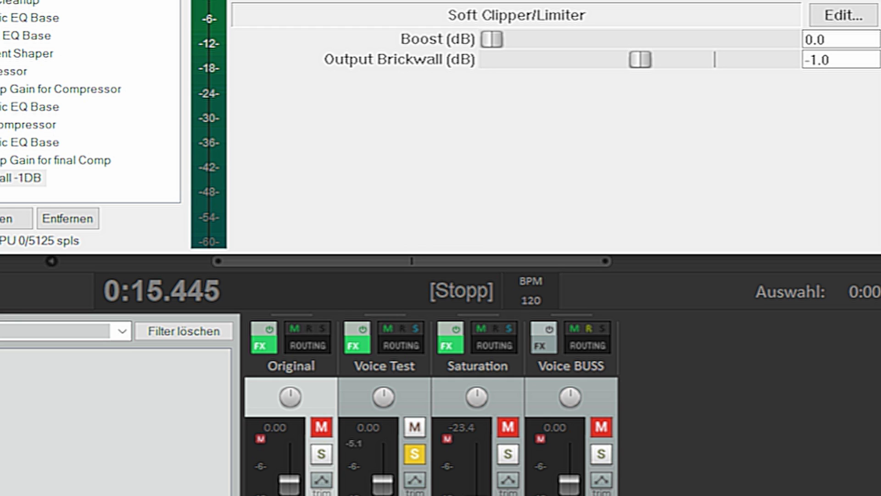
Raise the Voice Test channel's volume to 2.12 dB and play the track to check its peak level.
drag(382, 483, 383, 478)
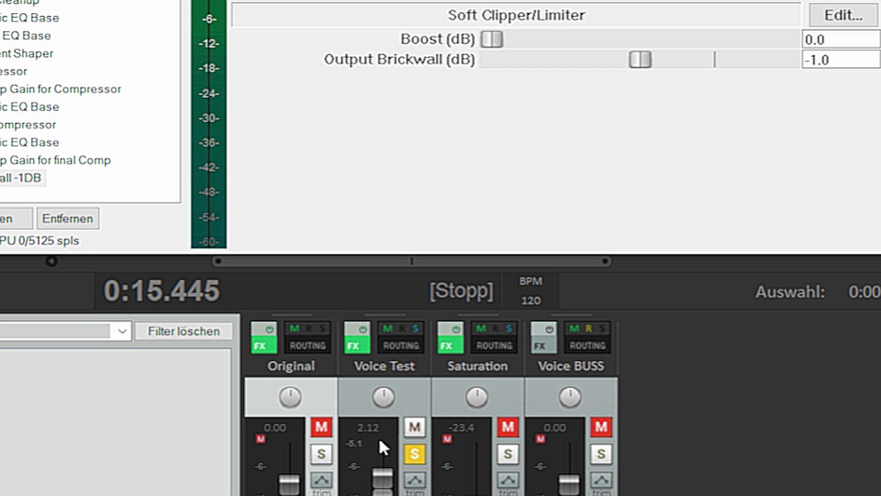
key(space)
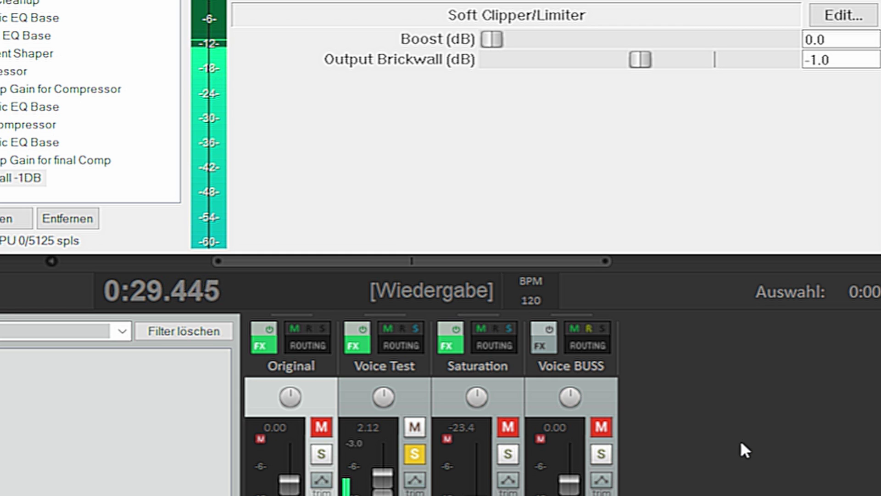
key(space)
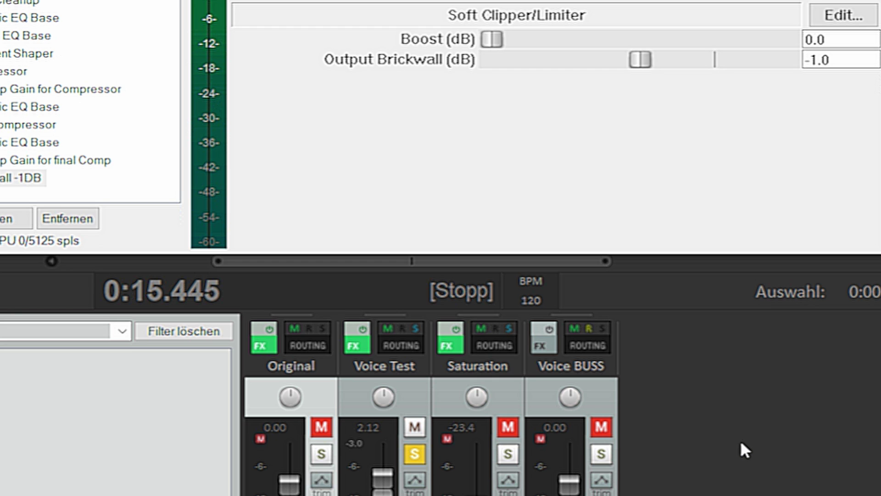
click(411, 398)
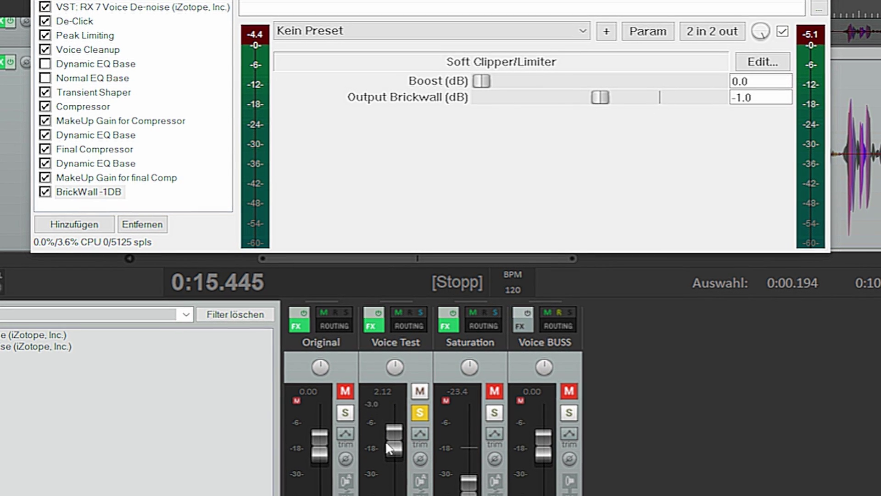
mouse_move(386, 441)
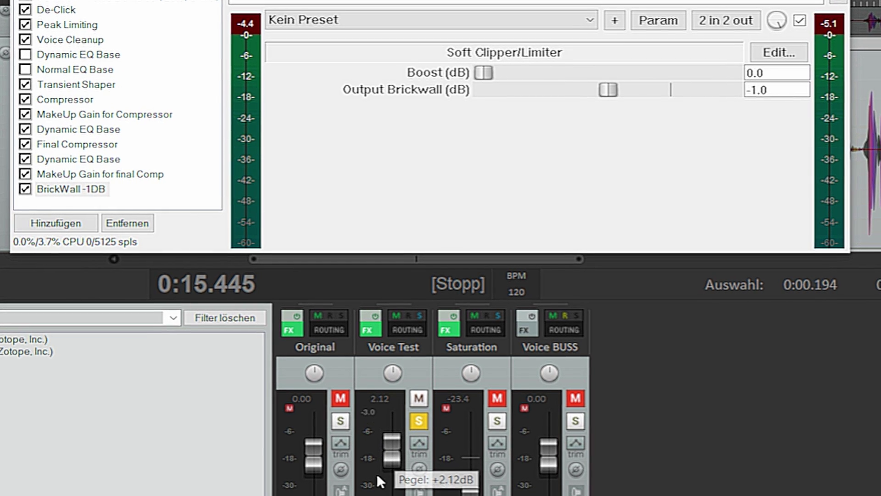